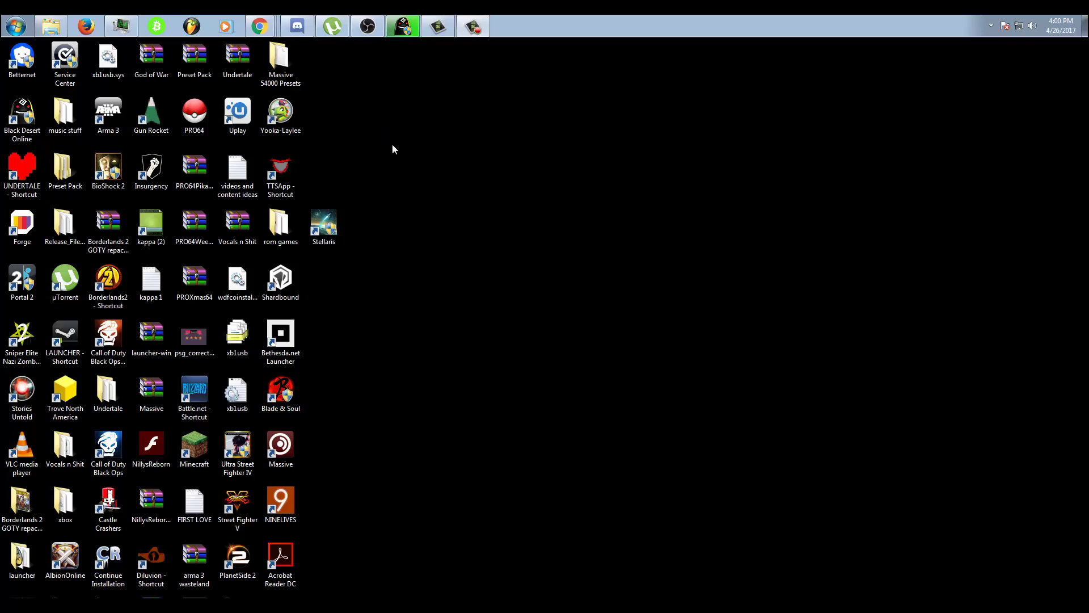
# Launch the NVIDIA Control Panel from the desktop menu after a brief Start-menu search for 'nvid'
pyautogui.rightClick(463, 150)
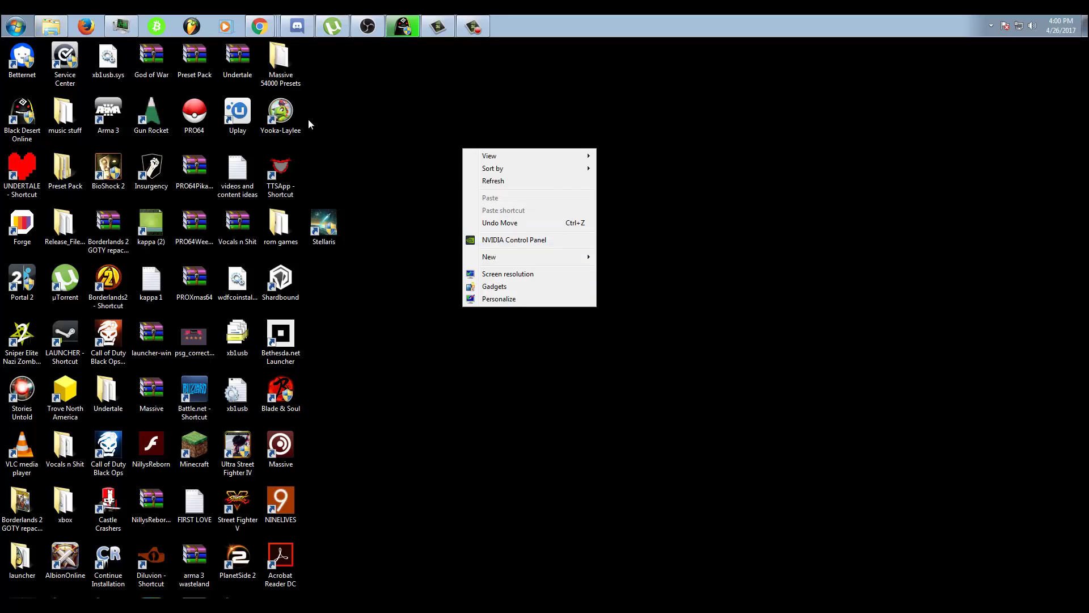
pyautogui.click(14, 29)
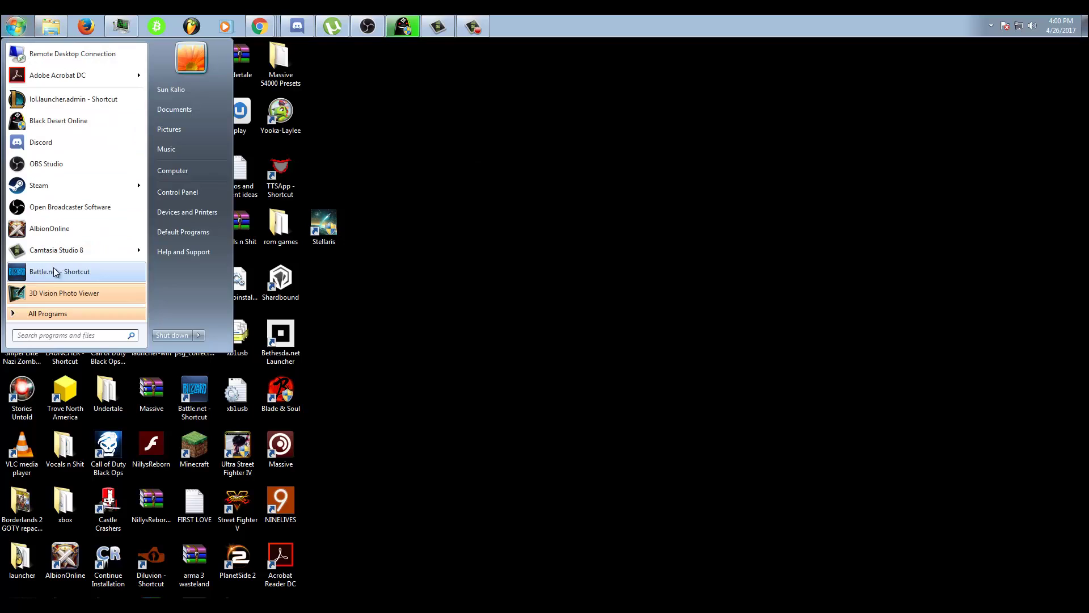
pyautogui.click(44, 332)
pyautogui.write('nvid')
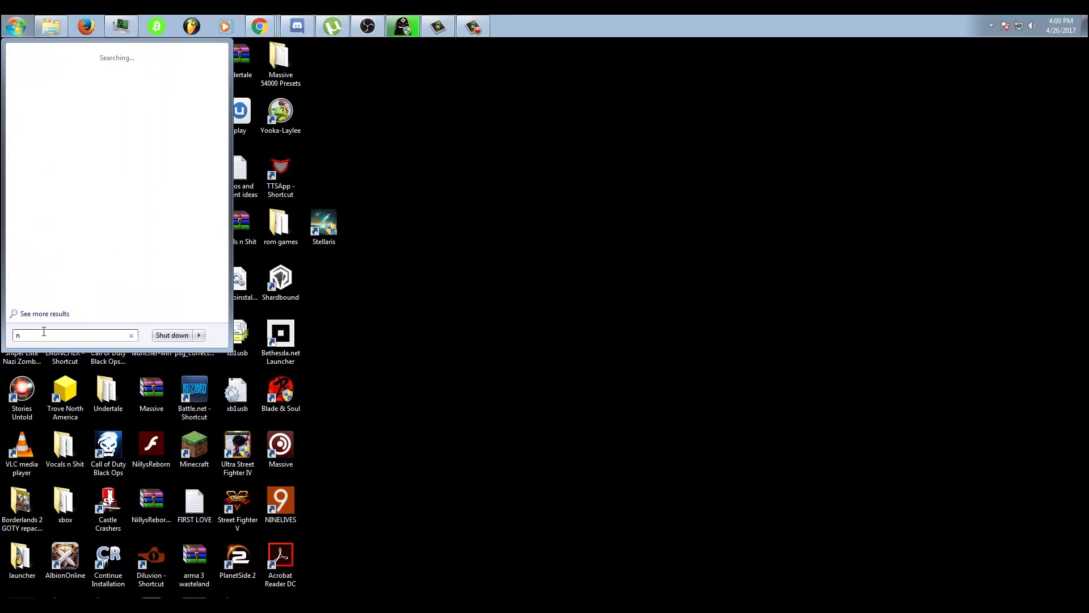
pyautogui.click(431, 159)
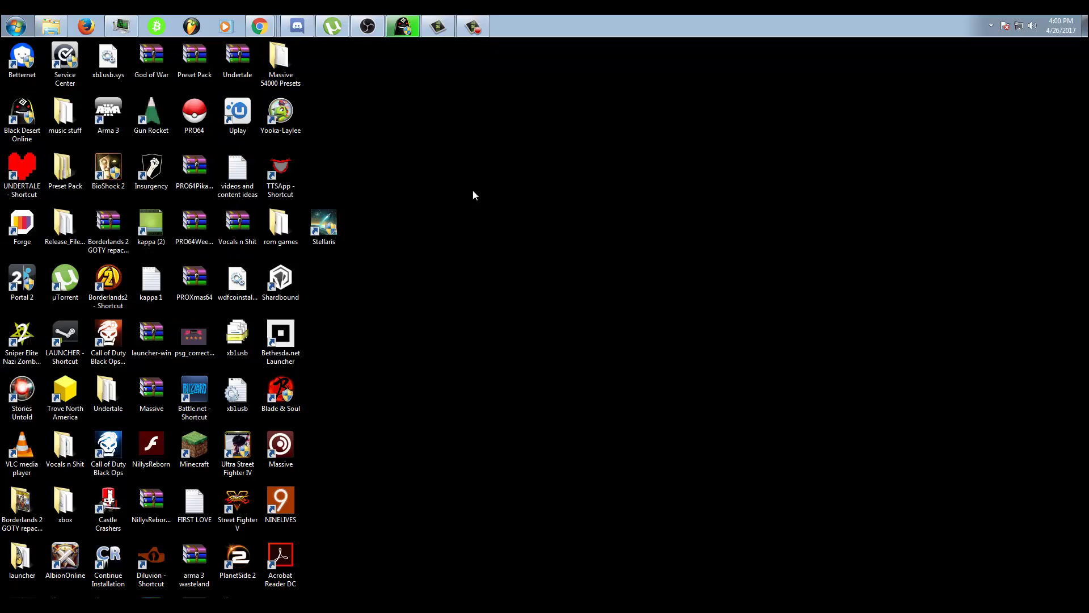
pyautogui.rightClick(509, 164)
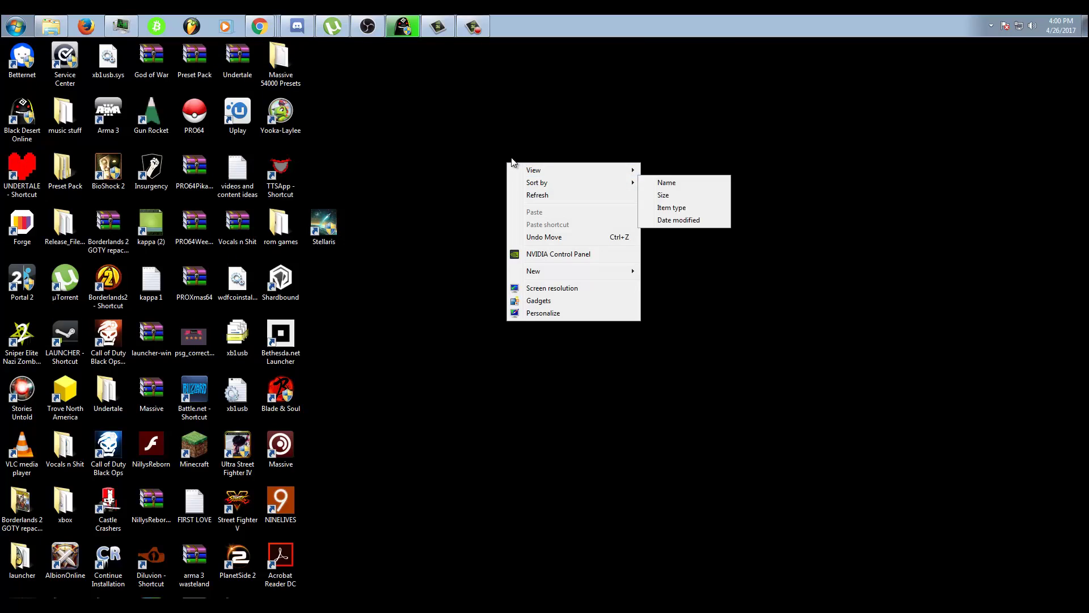
pyautogui.click(558, 254)
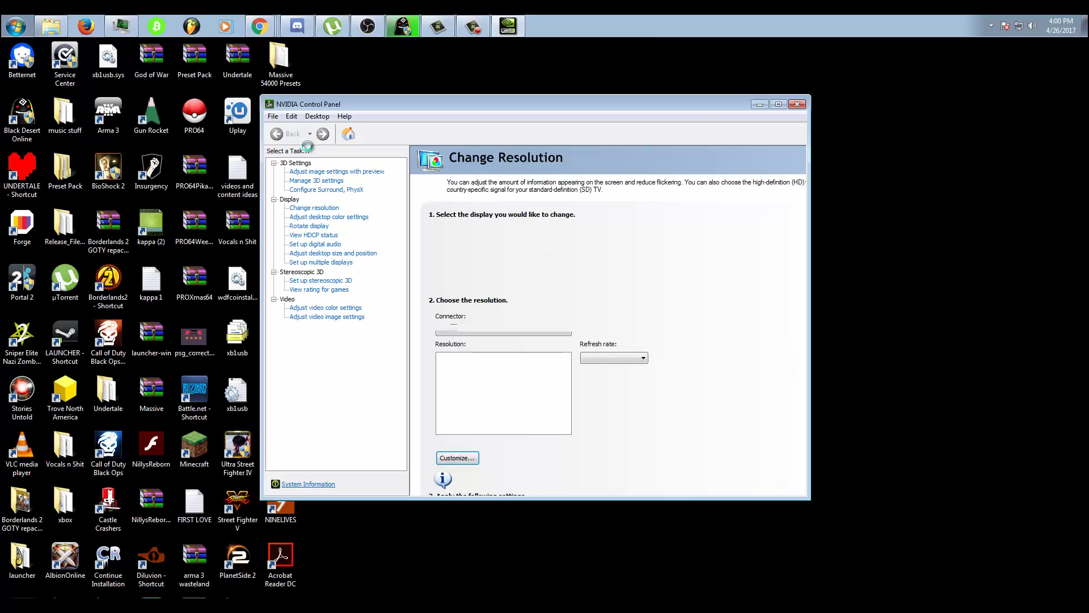
# Review the Manage 3D Settings global list, including vertical sync off and texture filtering quality
pyautogui.click(329, 181)
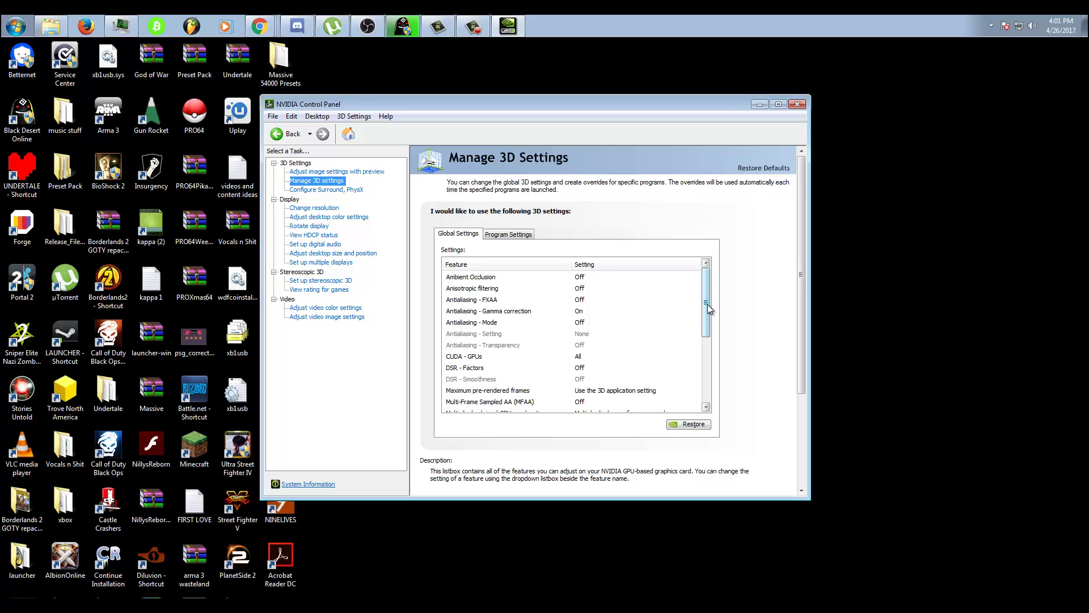
pyautogui.moveTo(708, 305); pyautogui.dragTo(702, 378)
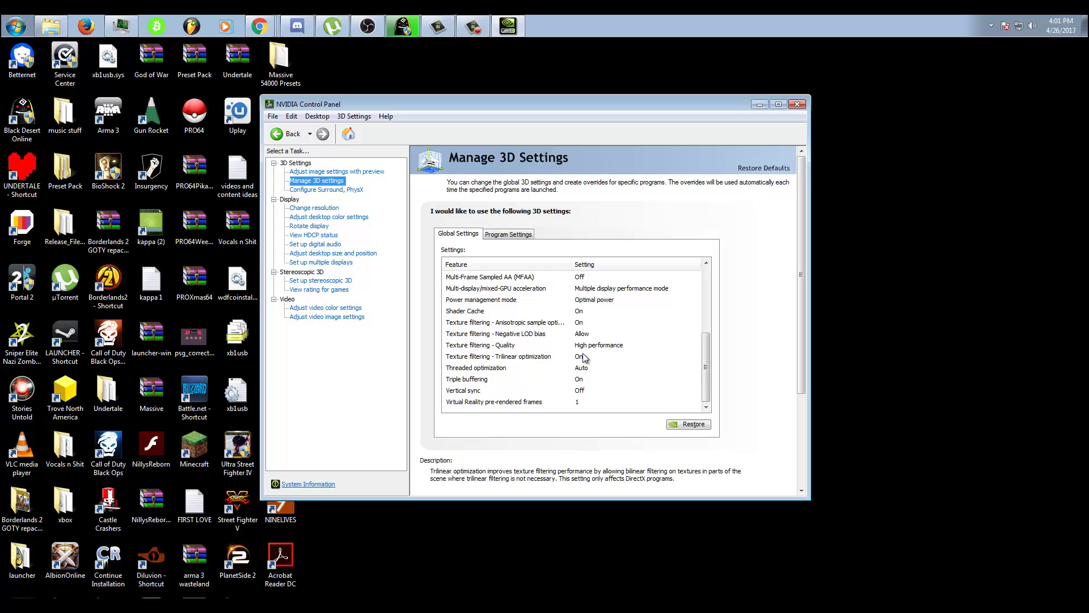
pyautogui.moveTo(706, 385); pyautogui.dragTo(712, 358)
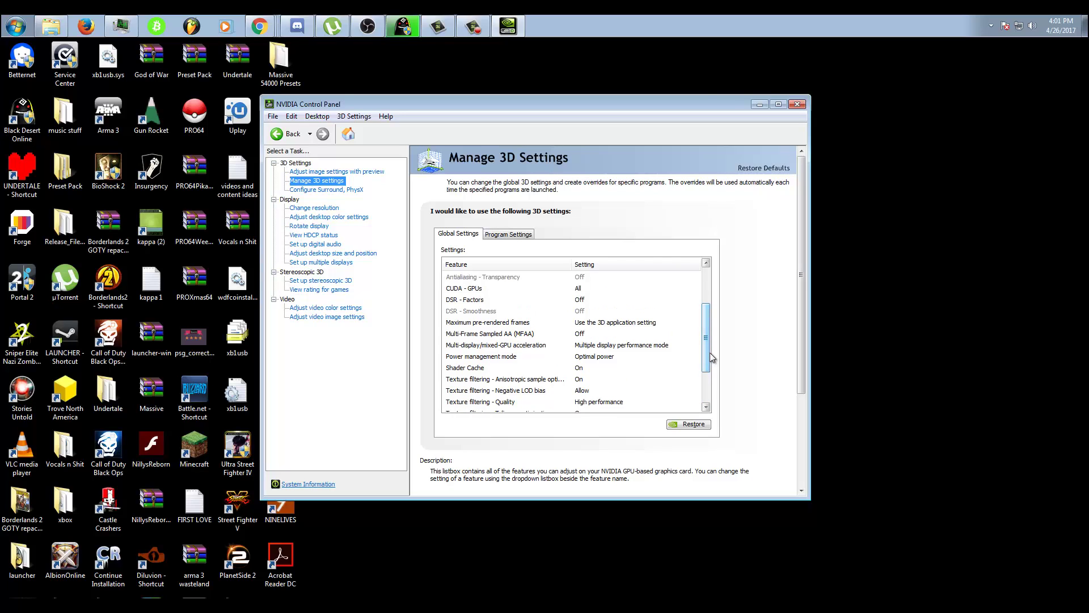
pyautogui.moveTo(712, 358); pyautogui.dragTo(709, 321)
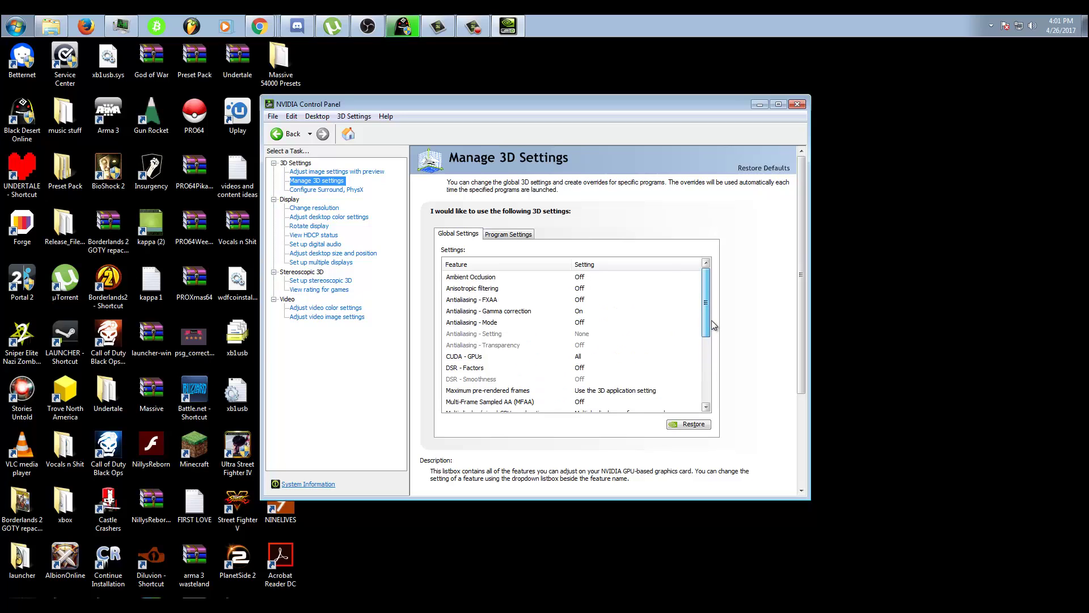
# View Program Settings for Borderlands 2 and cancel adding a new program
pyautogui.click(500, 236)
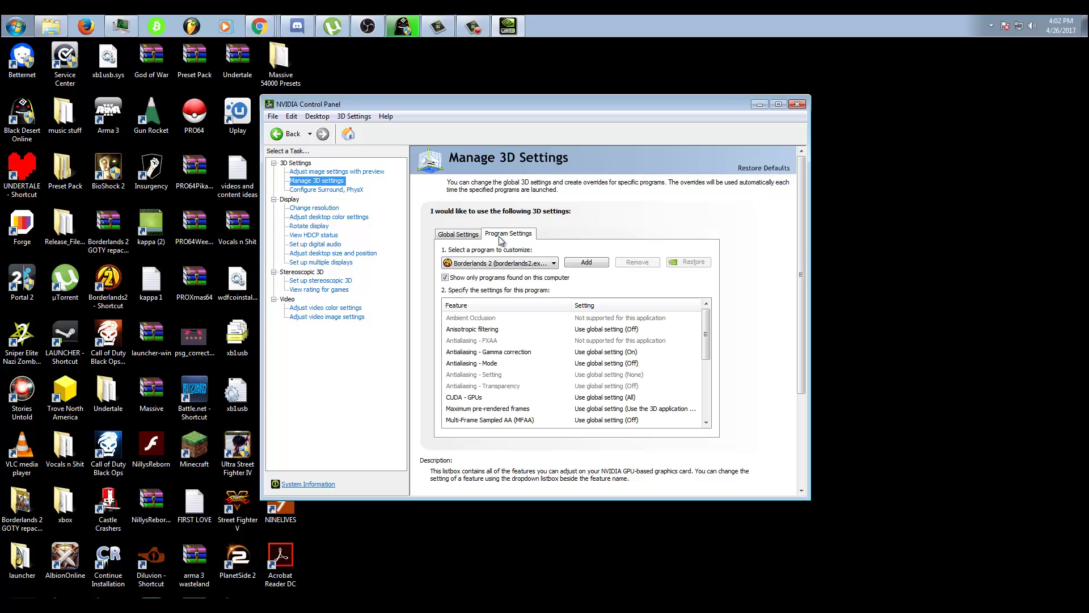
pyautogui.click(528, 266)
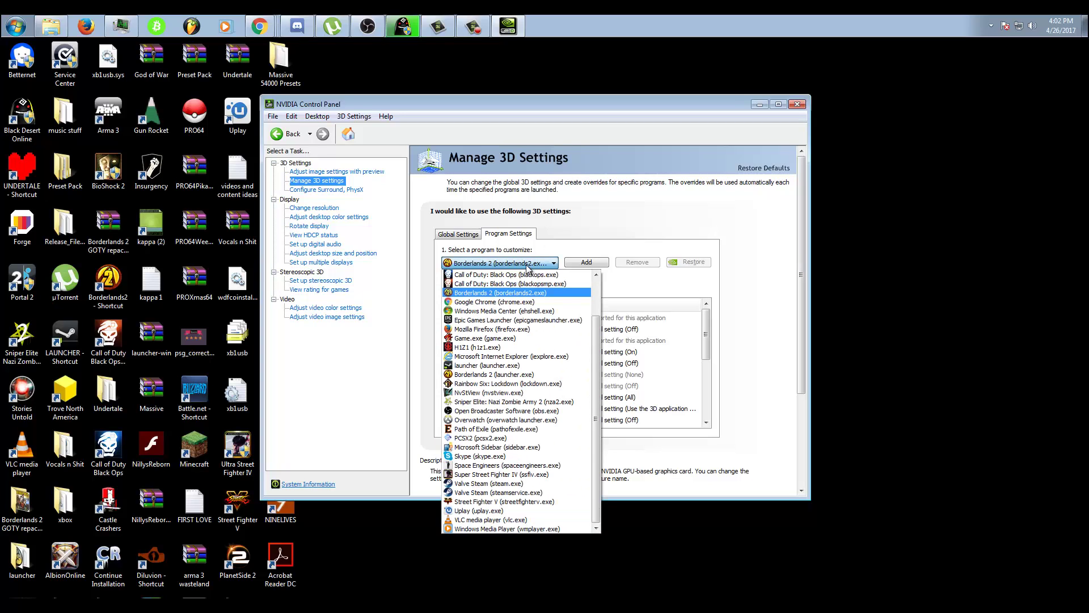
pyautogui.click(579, 267)
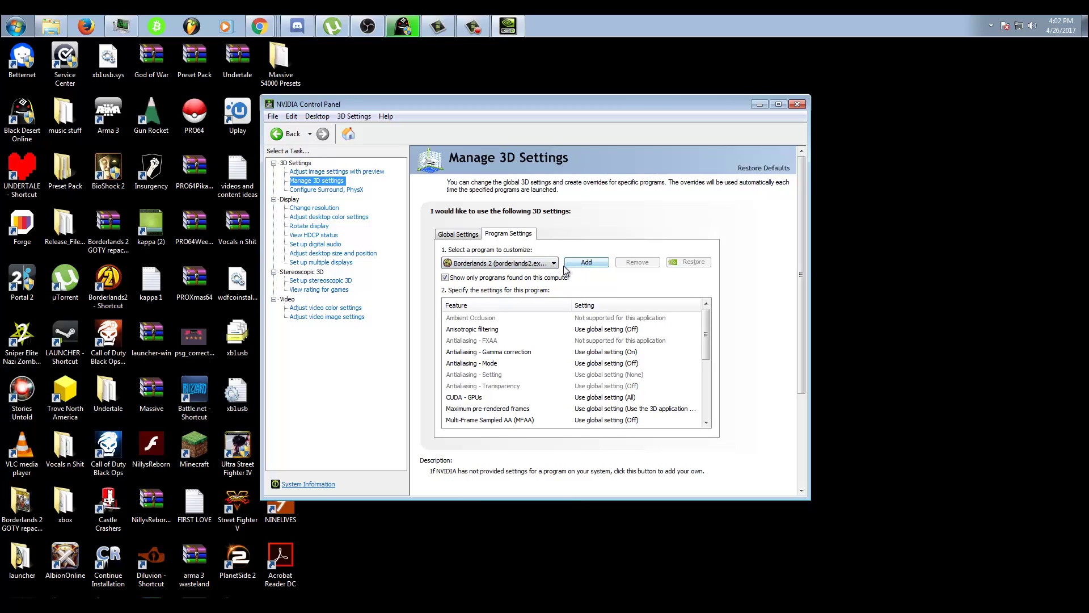
pyautogui.click(581, 267)
pyautogui.click(584, 267)
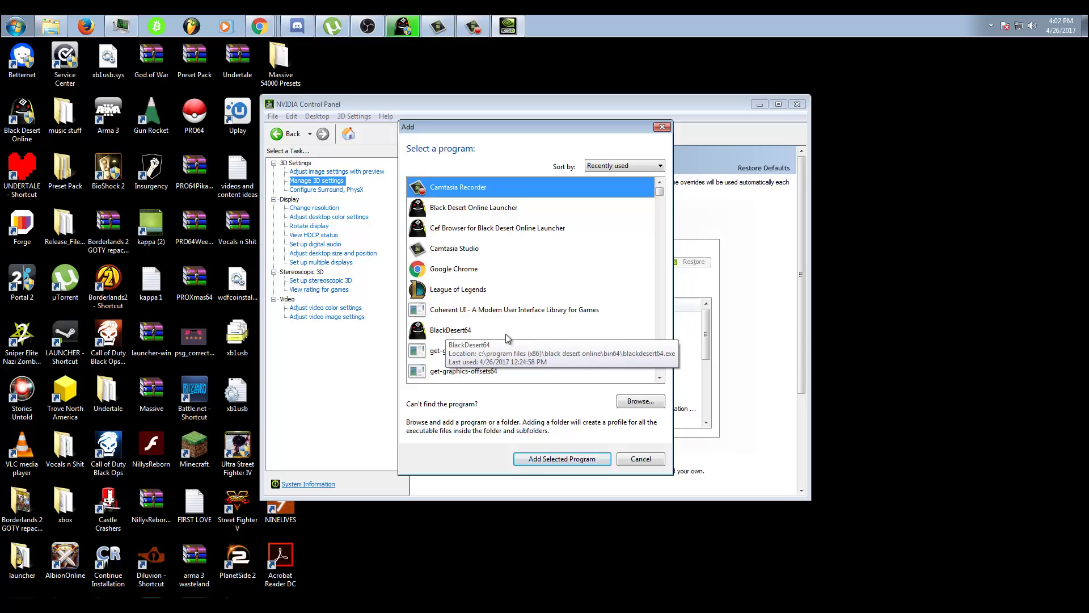
pyautogui.click(641, 459)
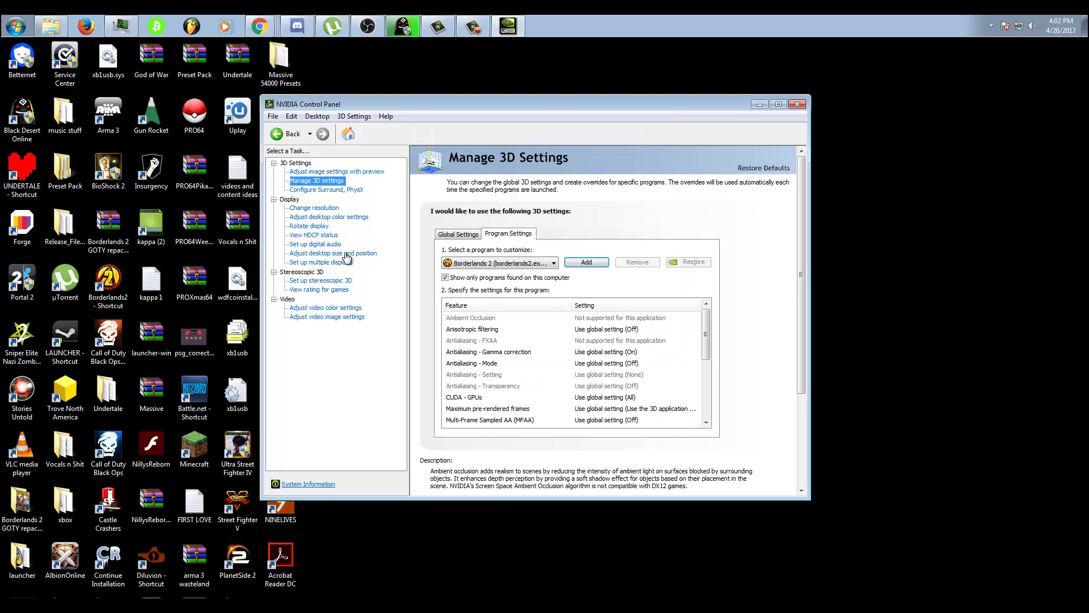
# Inspect the DELL S2340M, Acer GN276HL and DELL E2215HV resolutions, then close the control panel
pyautogui.click(326, 209)
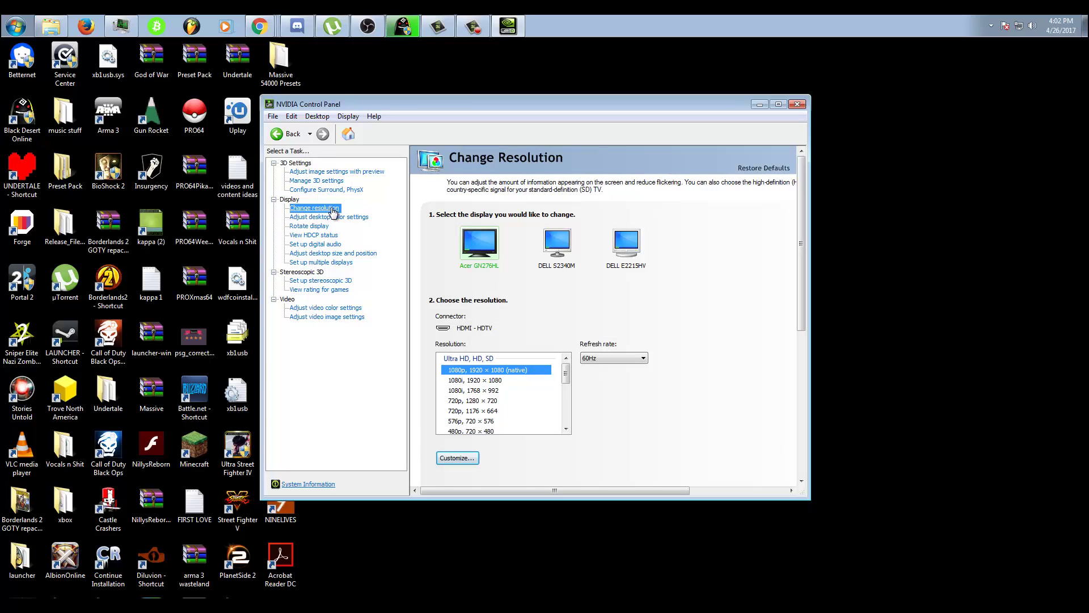
pyautogui.click(574, 267)
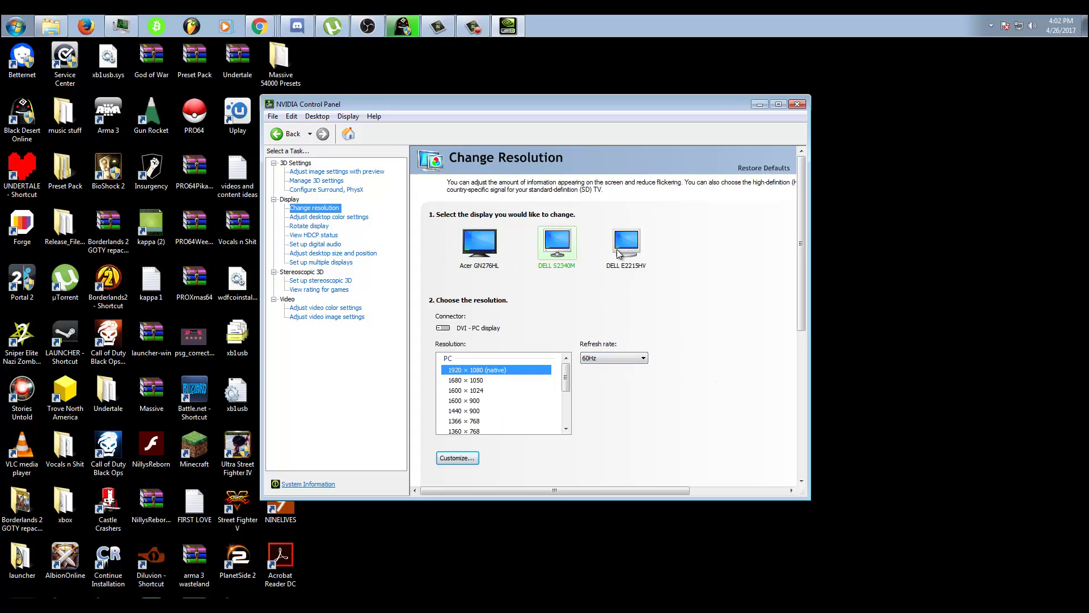
pyautogui.click(470, 261)
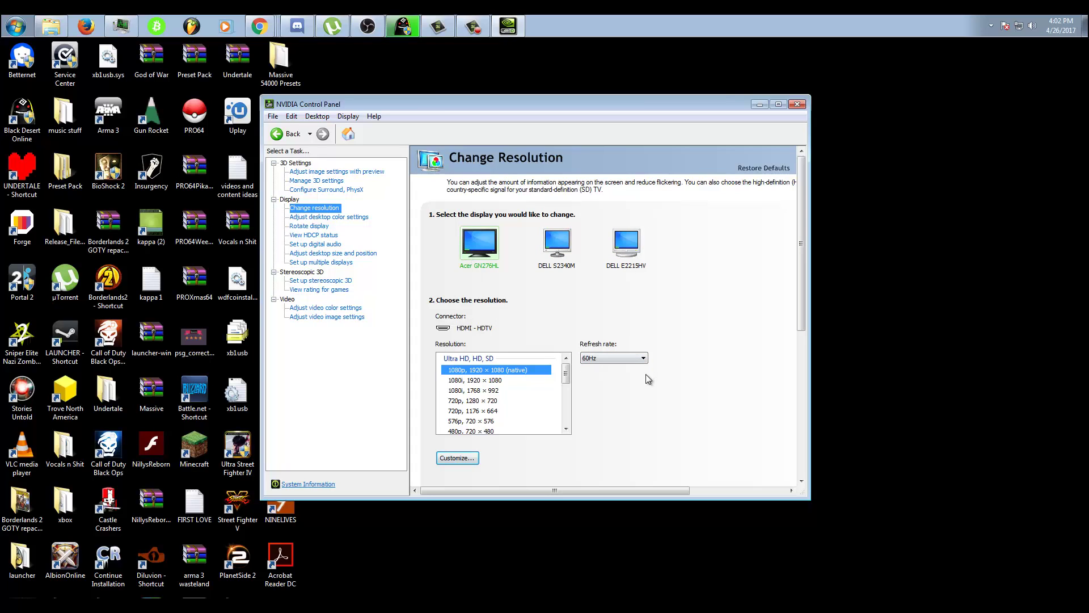
pyautogui.click(555, 262)
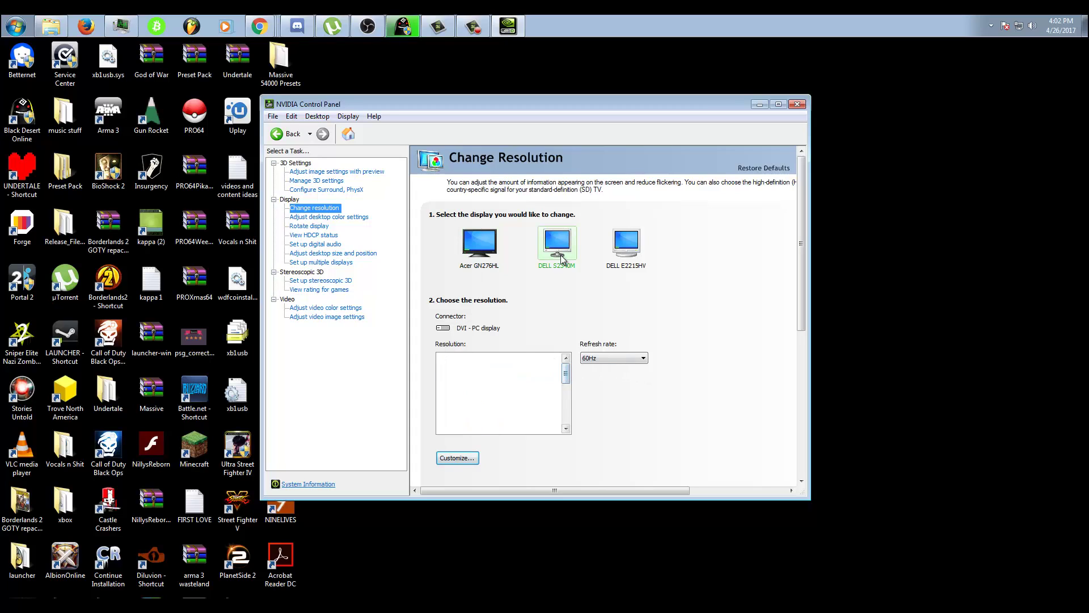
pyautogui.click(625, 258)
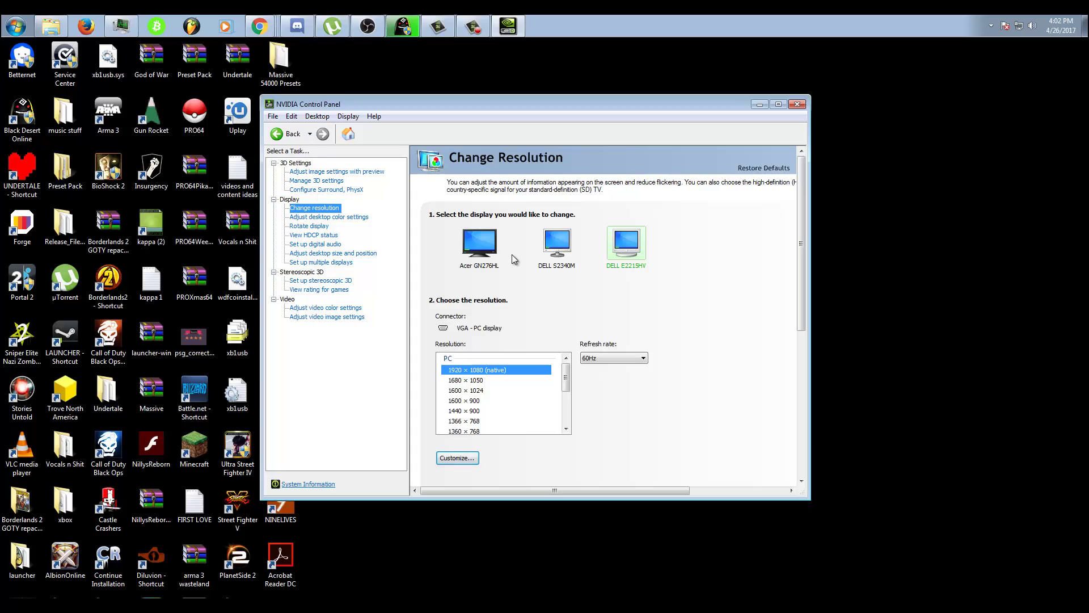
pyautogui.click(798, 105)
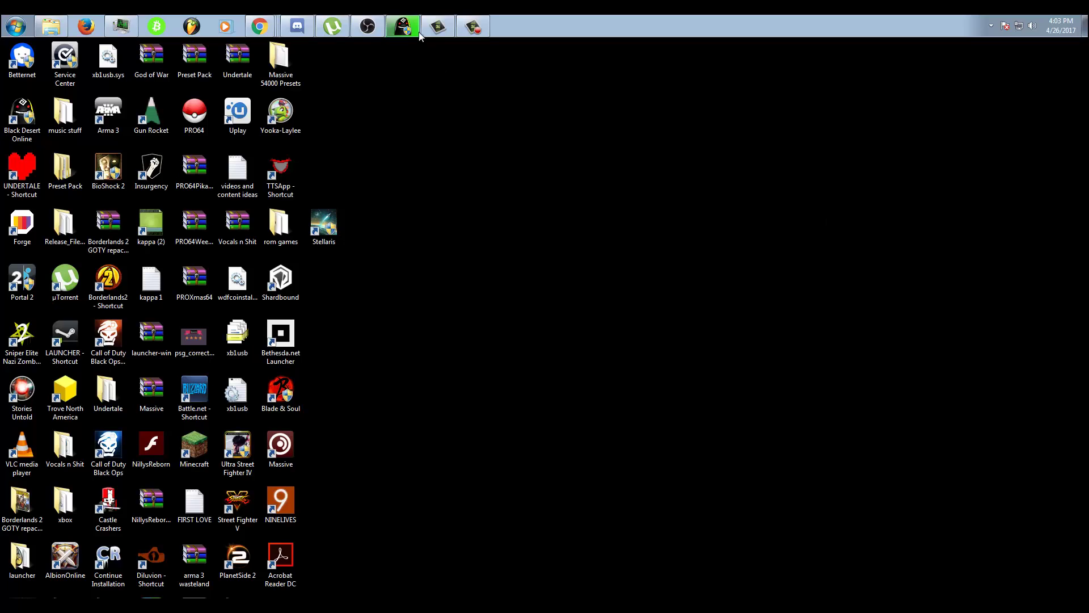
pyautogui.moveTo(402, 26)
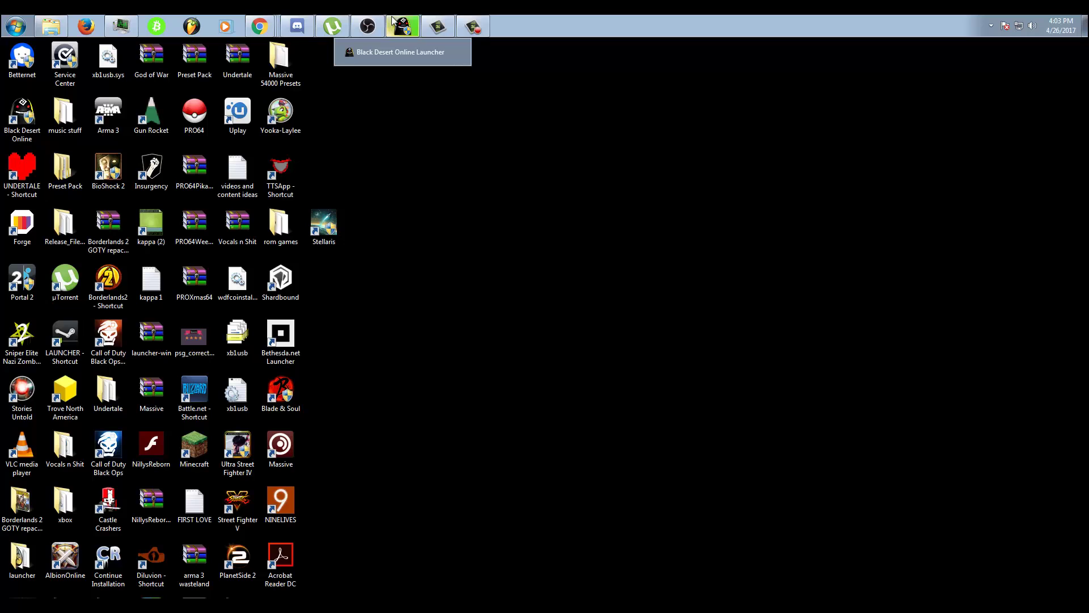
# Restore the Black Desert Online Launcher and start the game with PLAY
pyautogui.click(404, 27)
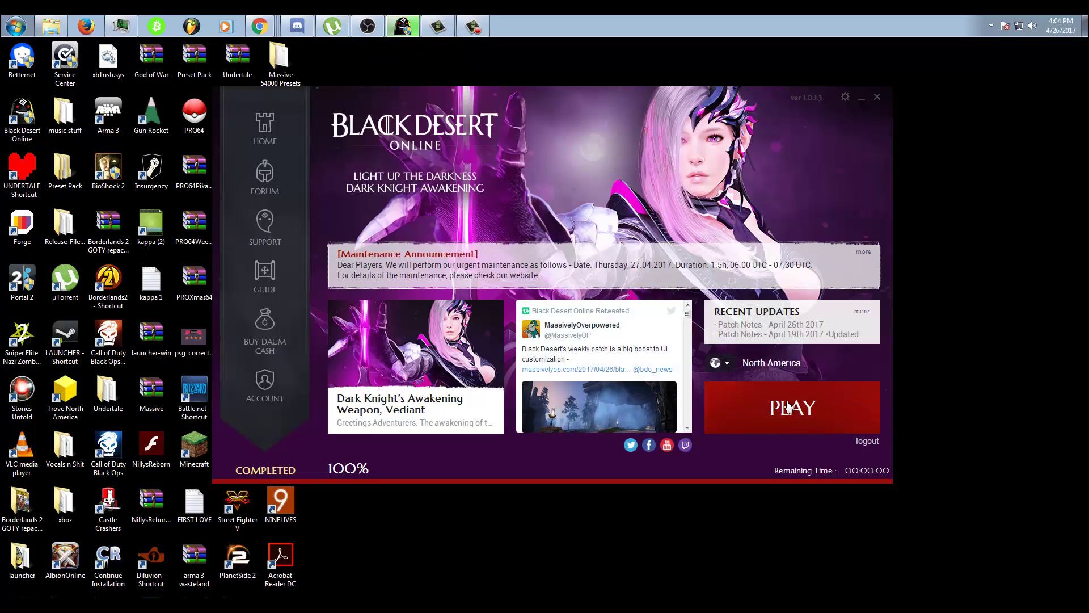
pyautogui.click(785, 404)
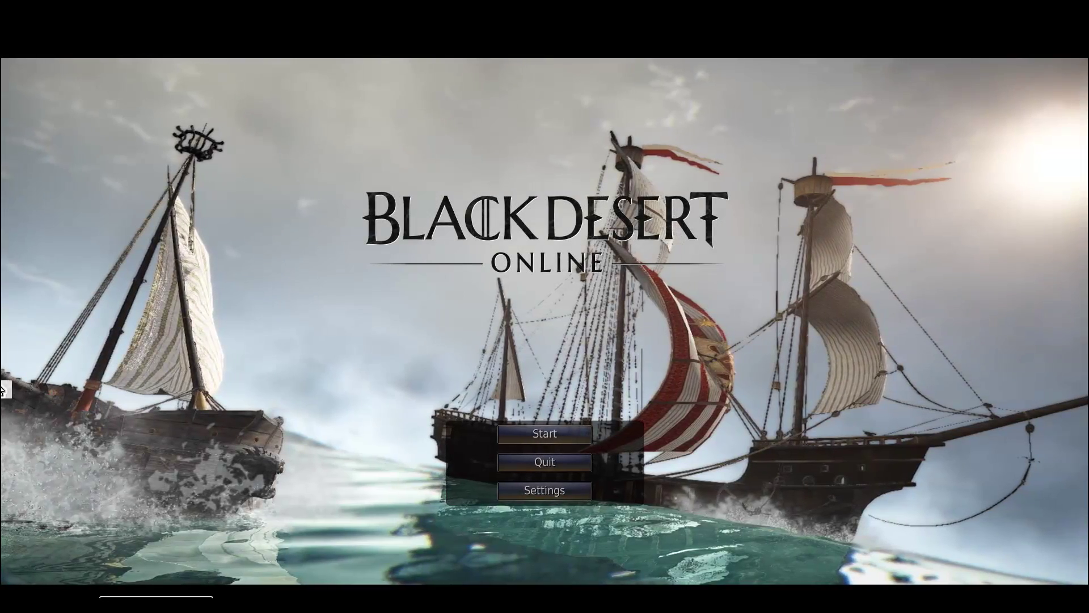
# Open the game's Screen settings and scroll to Optimization Options
pyautogui.click(545, 490)
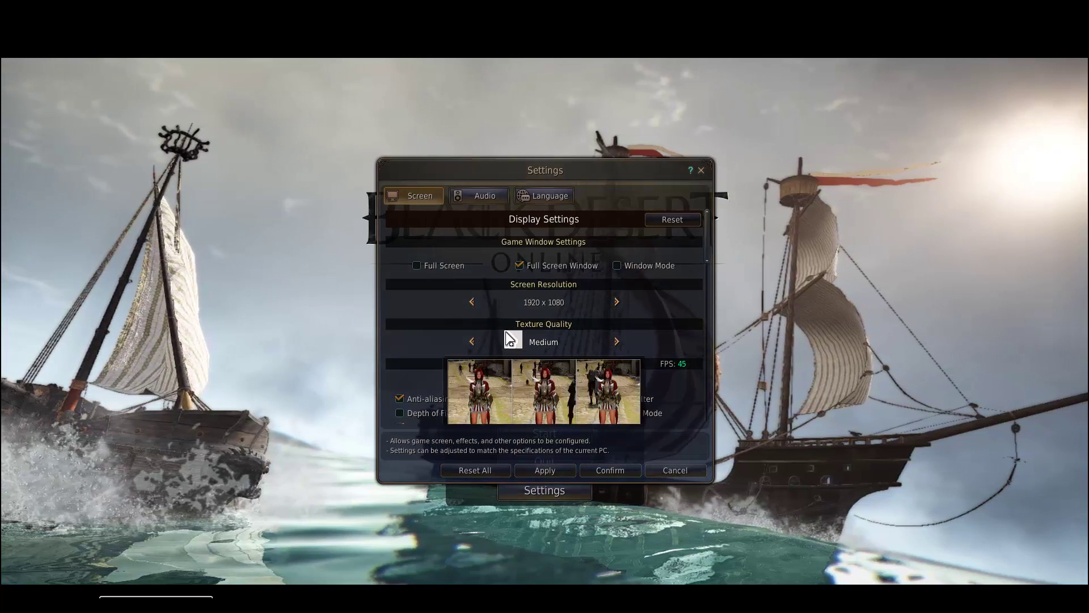
pyautogui.scroll(-3, 486, 296)
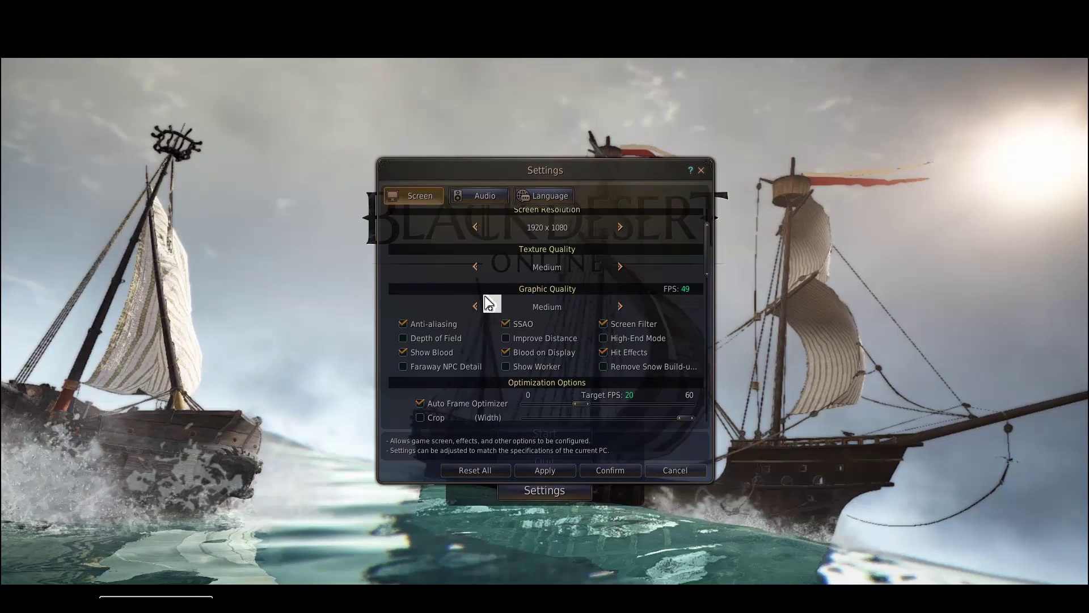
pyautogui.scroll(3, 486, 296)
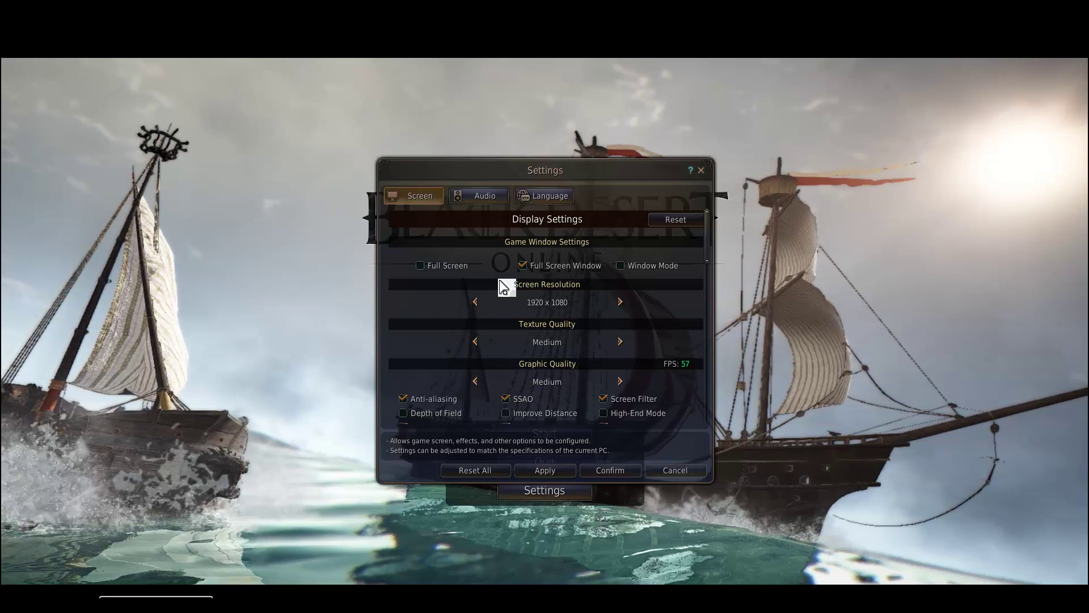
pyautogui.scroll(-3, 557, 360)
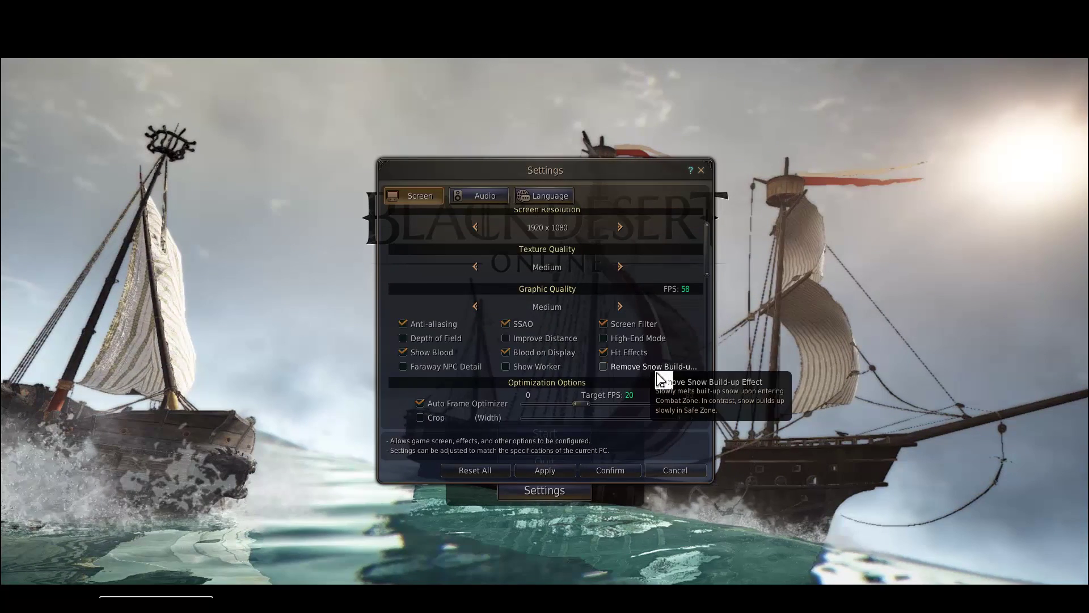
pyautogui.scroll(-3, 661, 379)
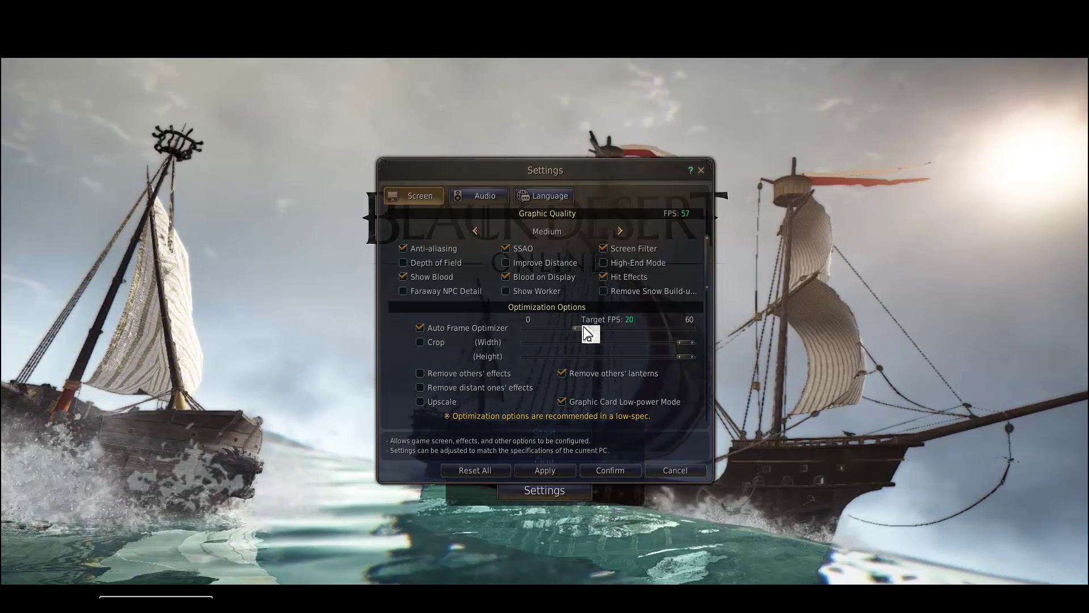
# Set the Target FPS slider to 60 and look over the Screen settings
pyautogui.moveTo(587, 334); pyautogui.dragTo(686, 333)
pyautogui.scroll(3, 702, 294)
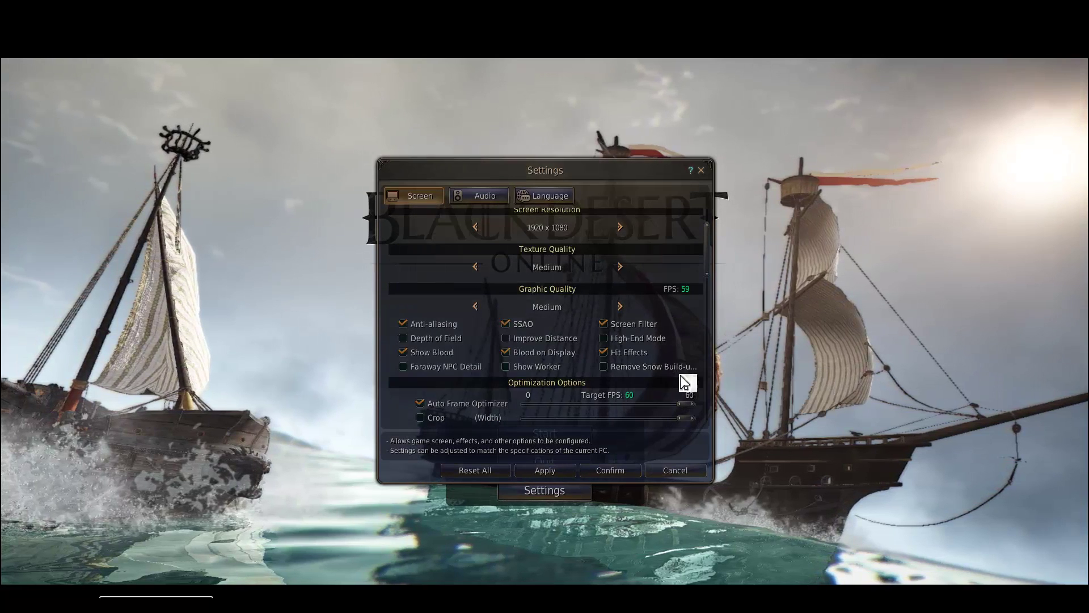
pyautogui.scroll(-3, 685, 383)
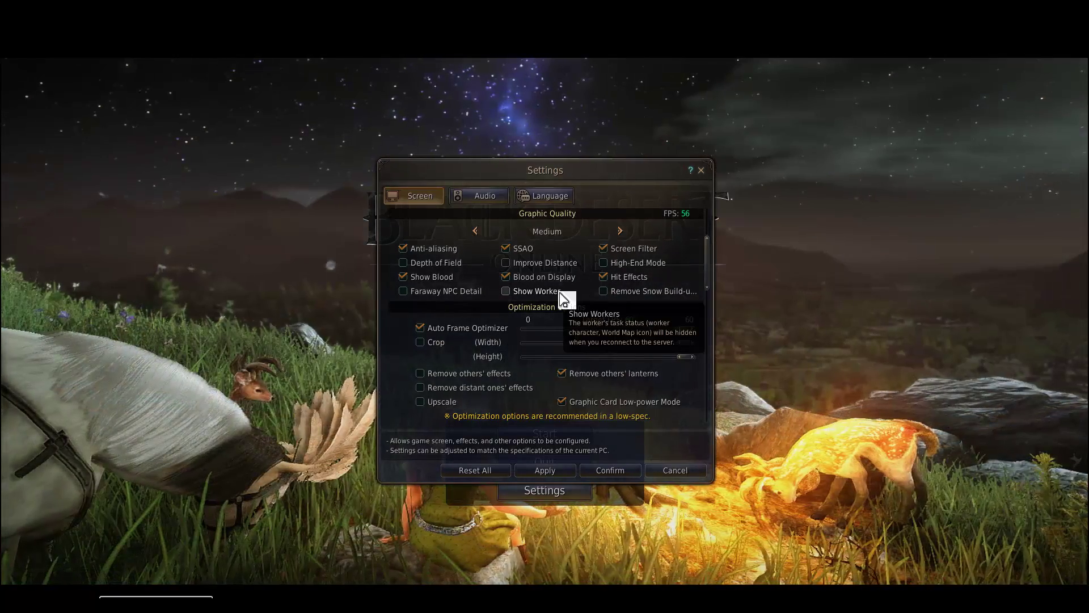
pyautogui.scroll(3, 478, 270)
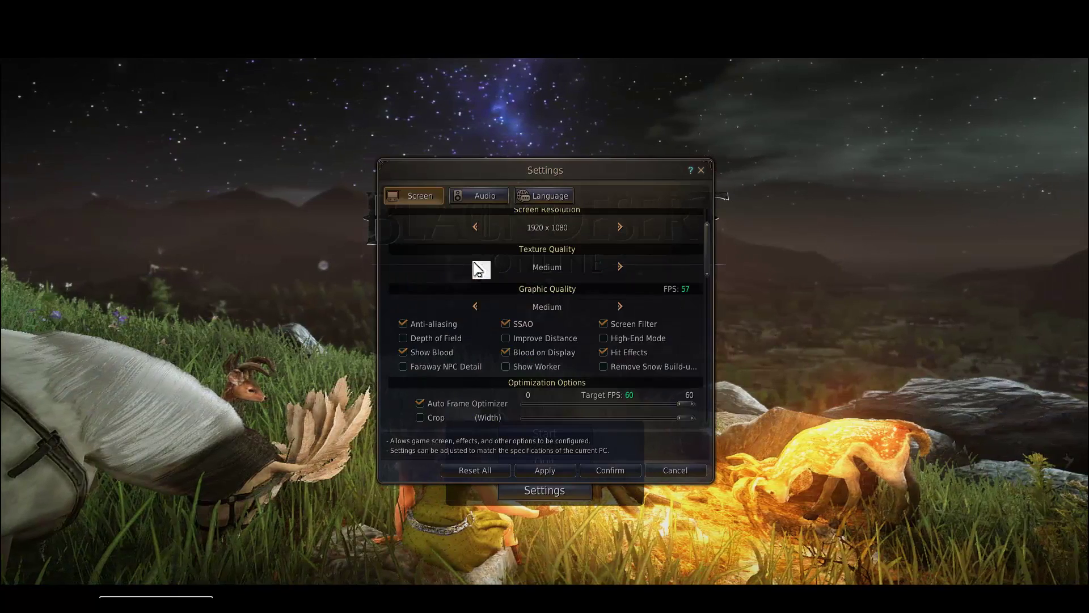
pyautogui.scroll(2, 582, 288)
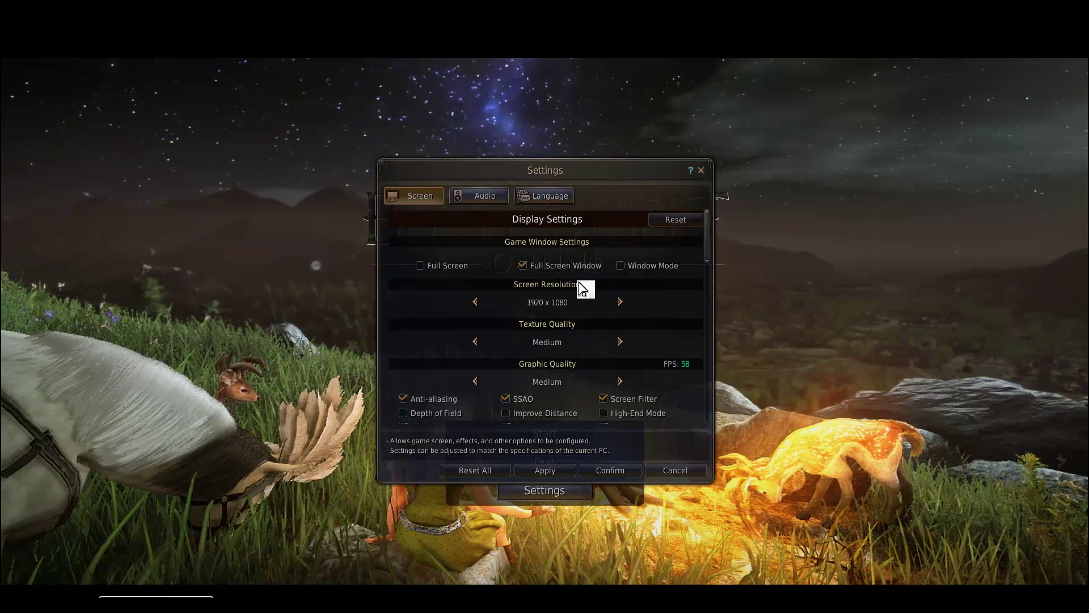
pyautogui.scroll(-2, 559, 318)
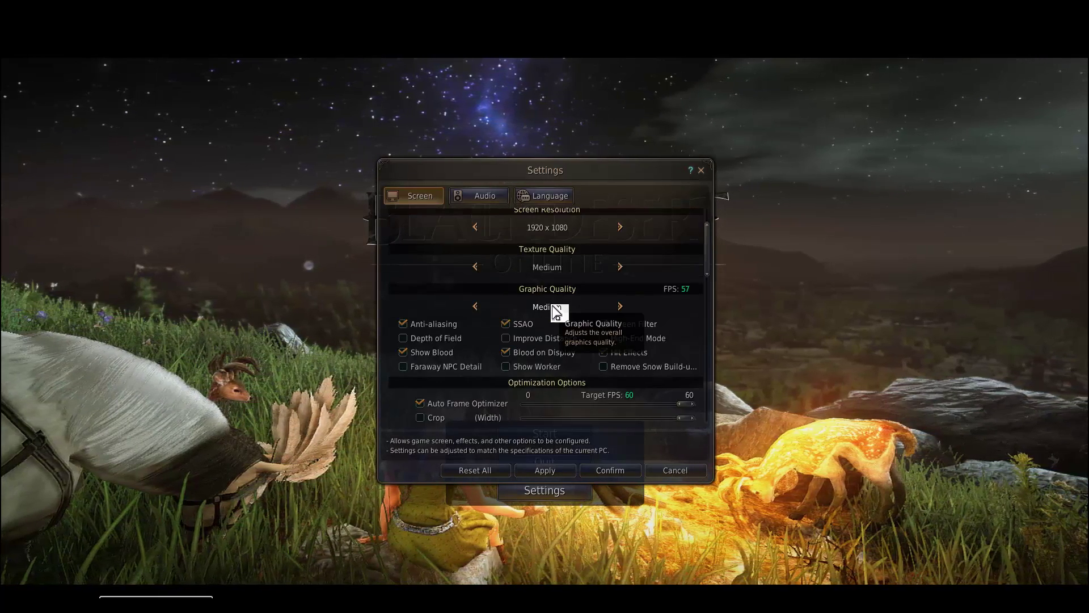
pyautogui.scroll(2, 557, 312)
pyautogui.scroll(-2, 556, 313)
pyautogui.scroll(-4, 553, 317)
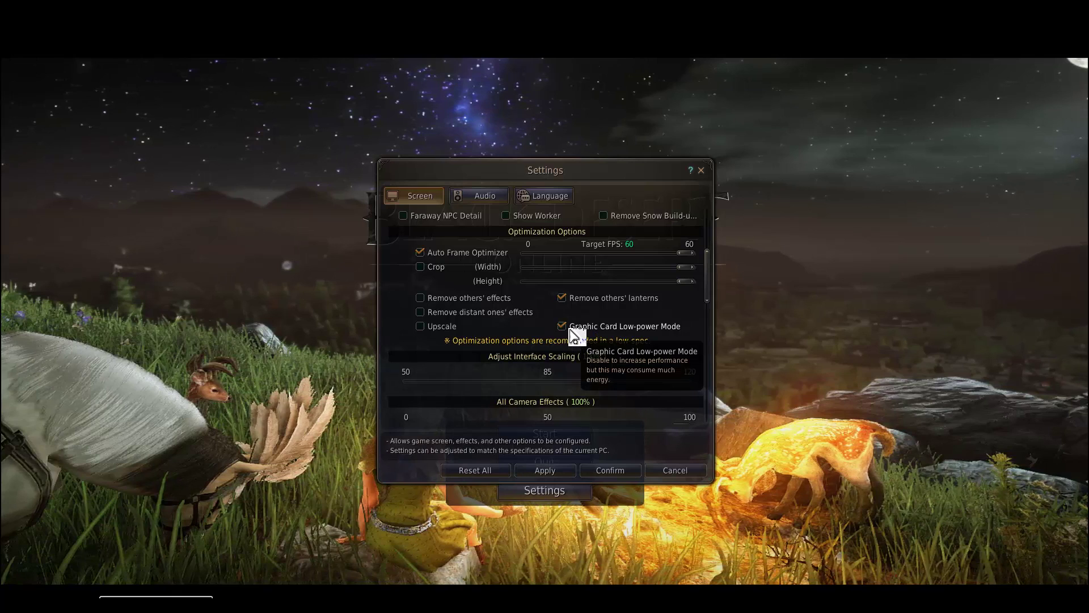
# Uncheck Graphic Card Low-power Mode and review the optimization options
pyautogui.click(566, 328)
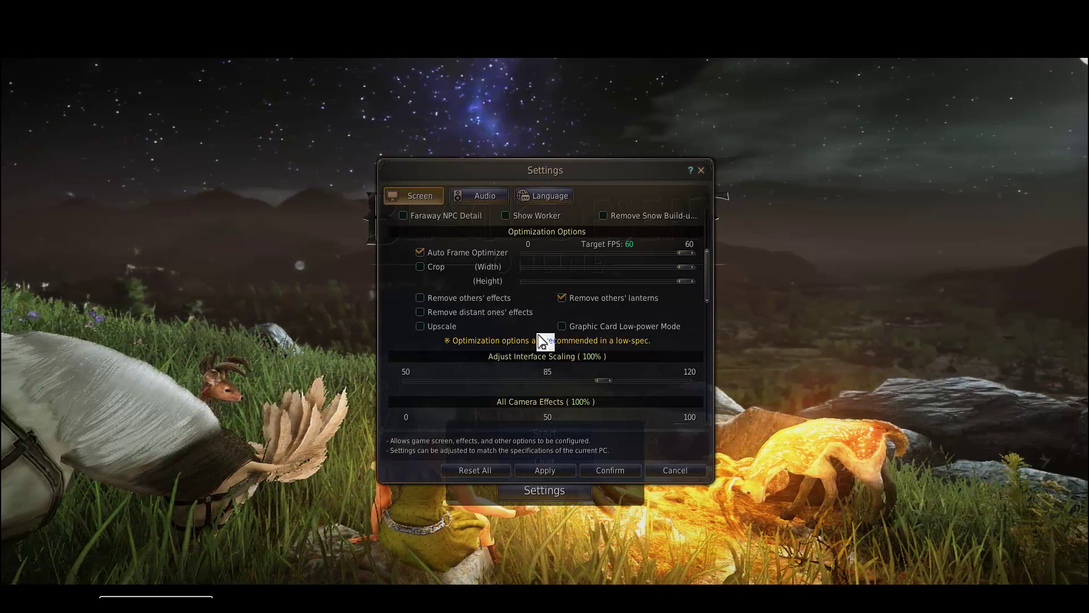
pyautogui.scroll(2, 581, 327)
pyautogui.scroll(2, 578, 326)
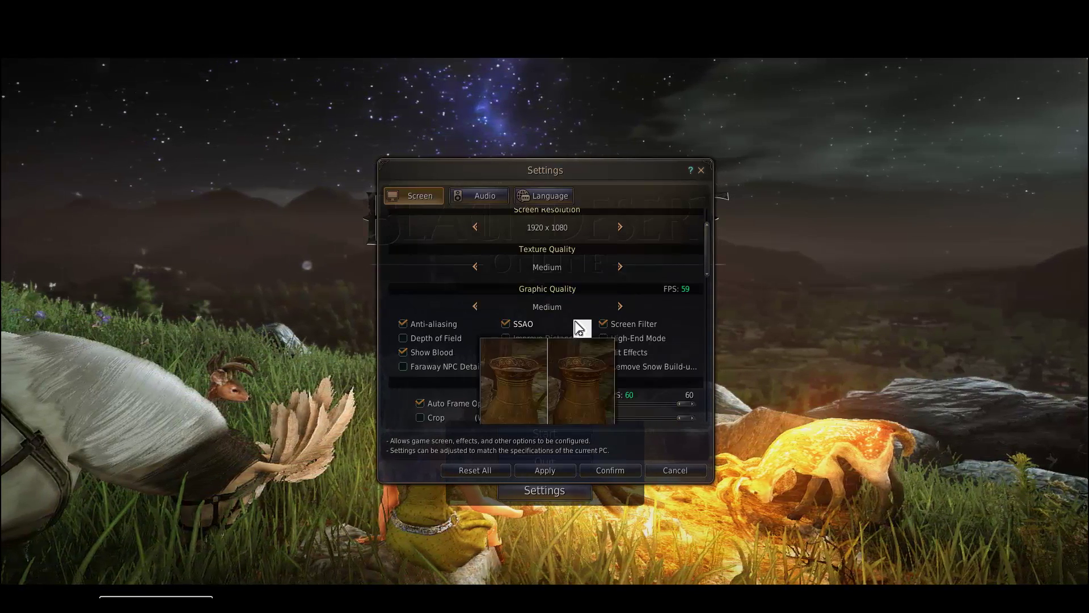
pyautogui.scroll(-2, 579, 326)
pyautogui.scroll(-2, 584, 323)
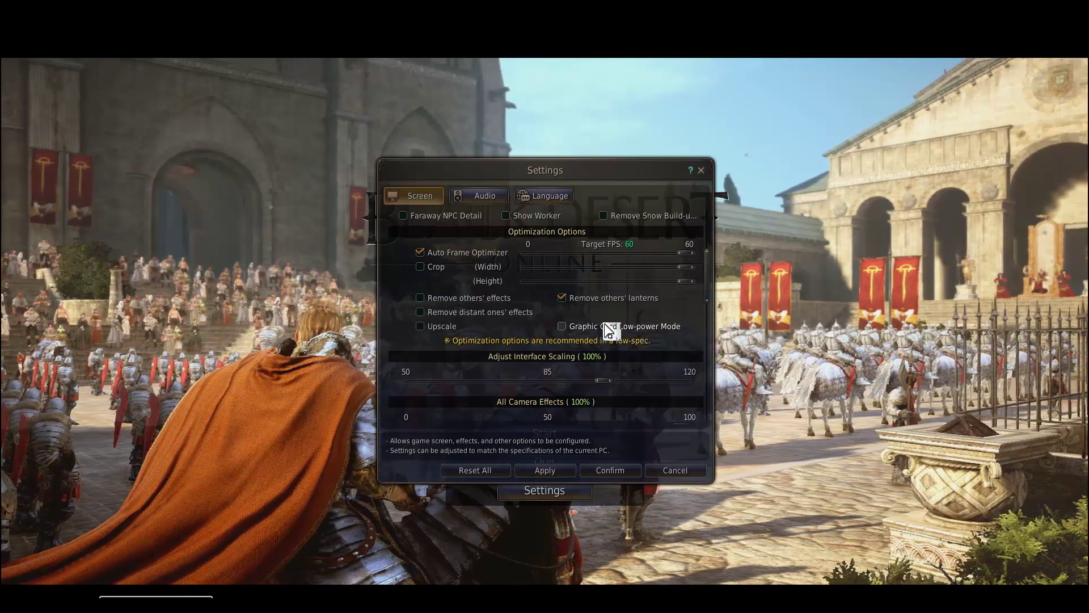
pyautogui.scroll(5, 525, 315)
pyautogui.scroll(-1, 510, 309)
pyautogui.scroll(-2, 547, 321)
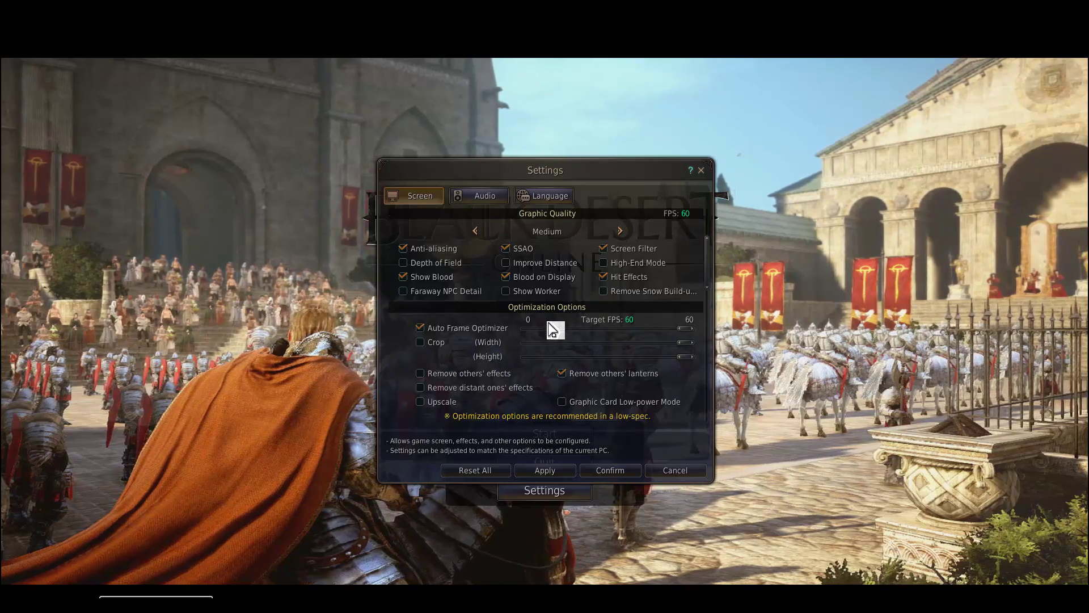
pyautogui.scroll(-2, 551, 327)
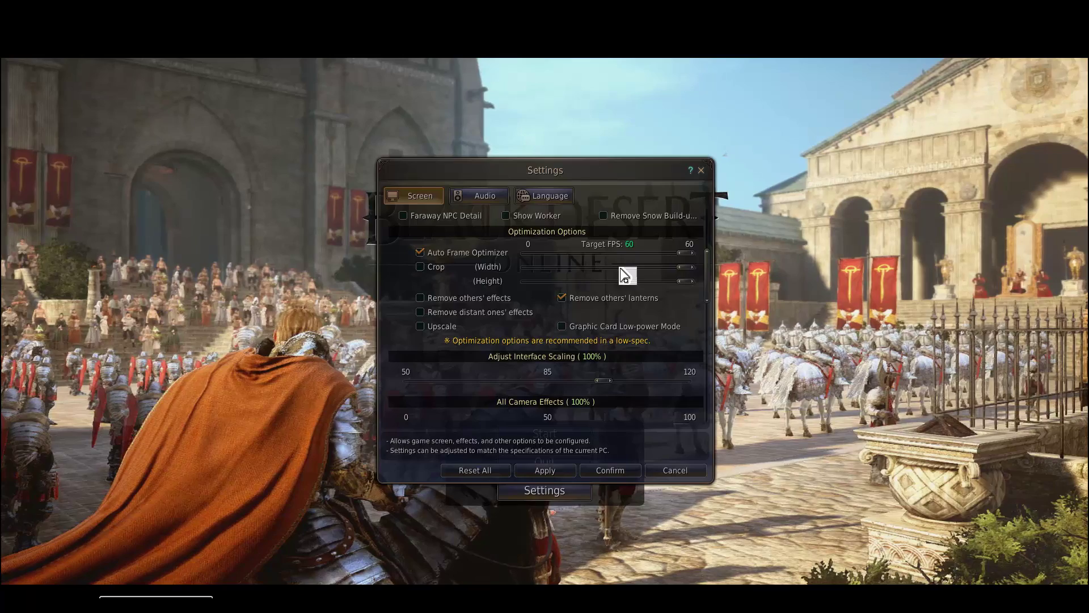
pyautogui.scroll(2, 626, 279)
pyautogui.scroll(3, 647, 317)
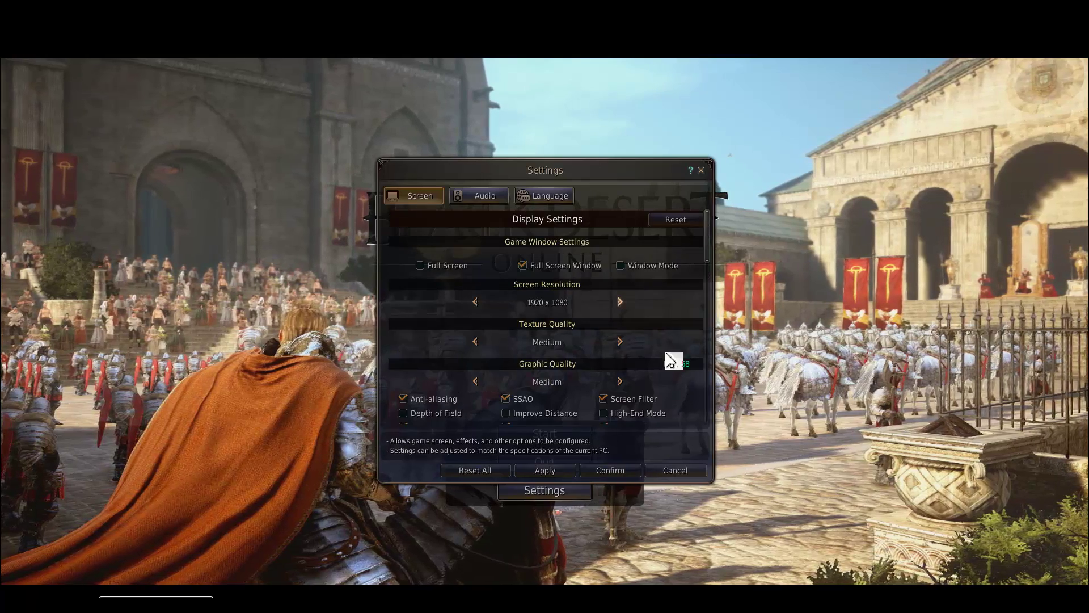
pyautogui.scroll(-2, 601, 383)
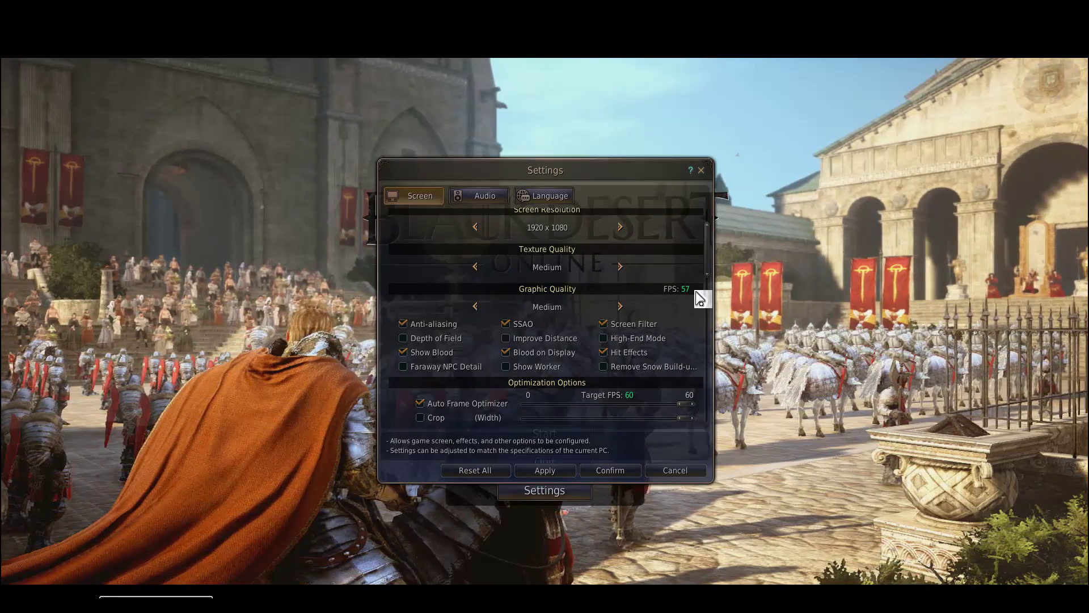
pyautogui.scroll(3, 624, 326)
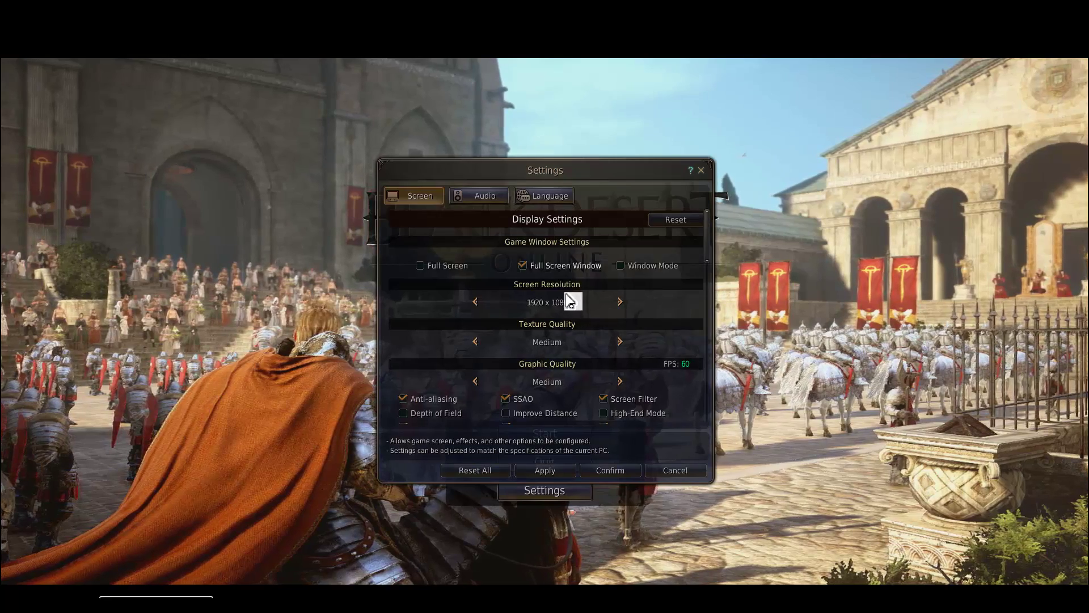
pyautogui.scroll(-6, 570, 301)
pyautogui.scroll(-2, 589, 321)
pyautogui.scroll(-2, 589, 321)
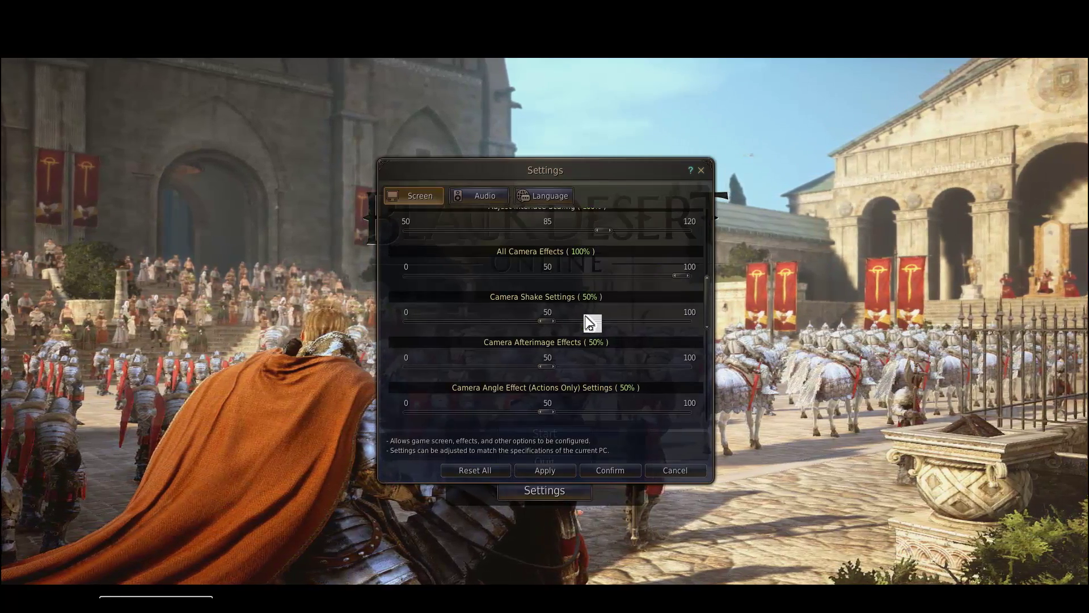
pyautogui.scroll(-5, 589, 321)
pyautogui.scroll(4, 589, 321)
pyautogui.scroll(6, 589, 320)
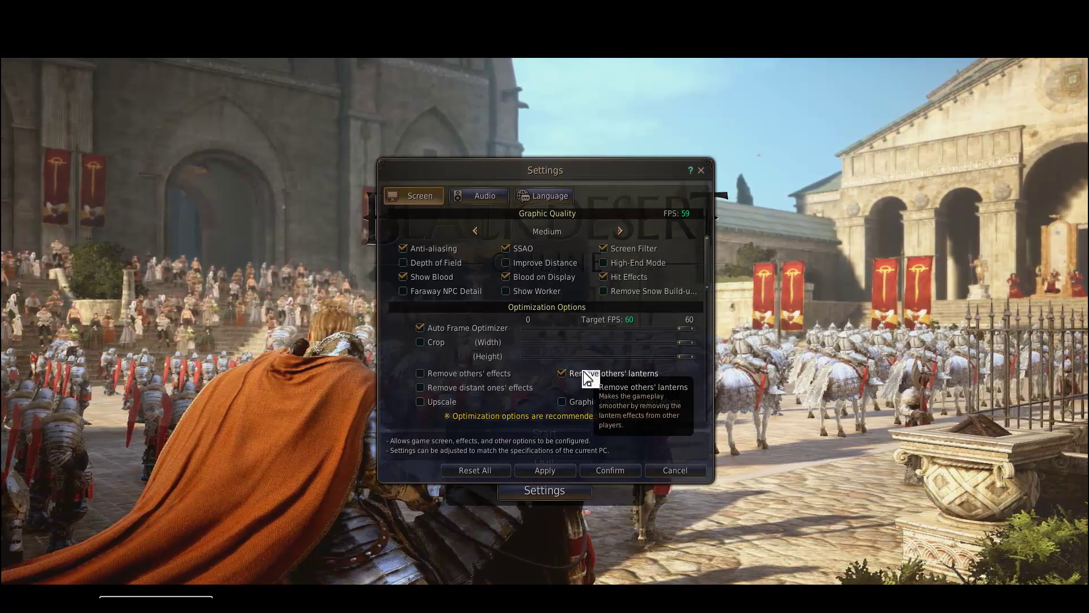
pyautogui.scroll(2, 589, 376)
pyautogui.scroll(2, 573, 306)
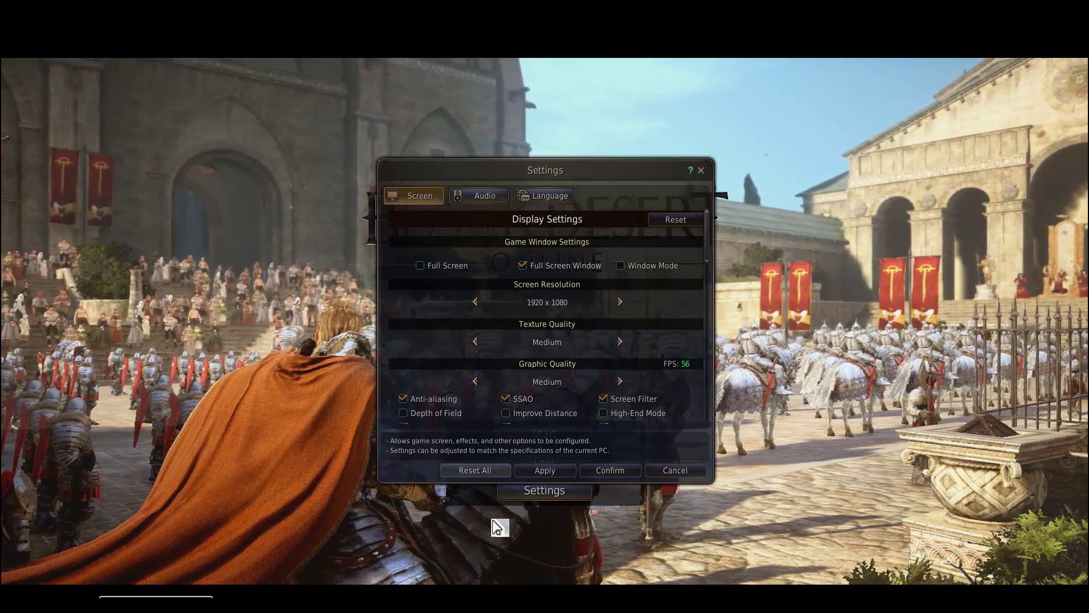
pyautogui.scroll(-2, 585, 391)
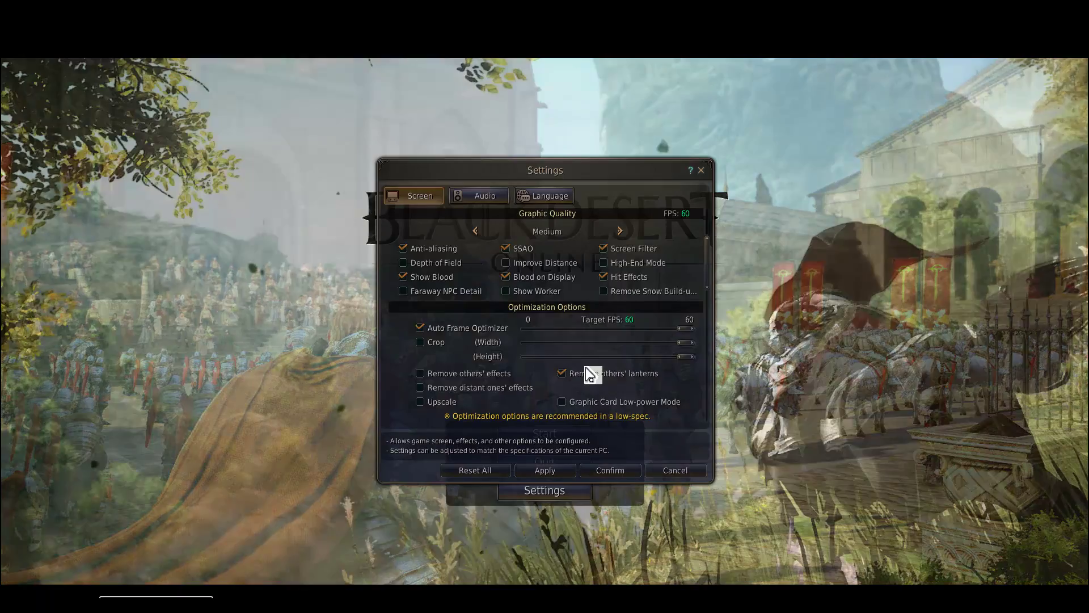
pyautogui.scroll(-1, 590, 363)
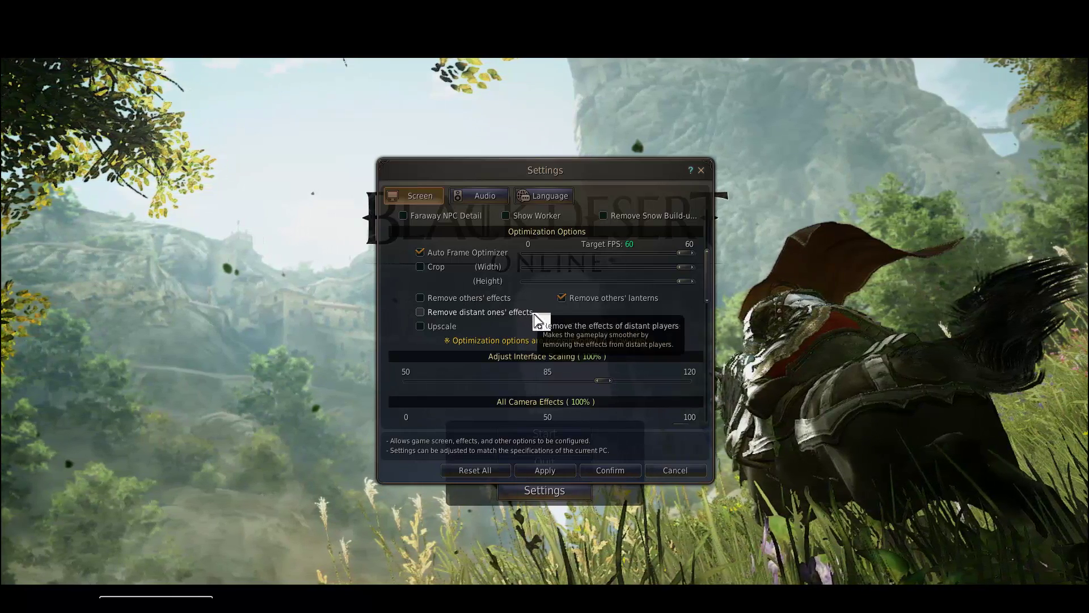
pyautogui.scroll(3, 553, 322)
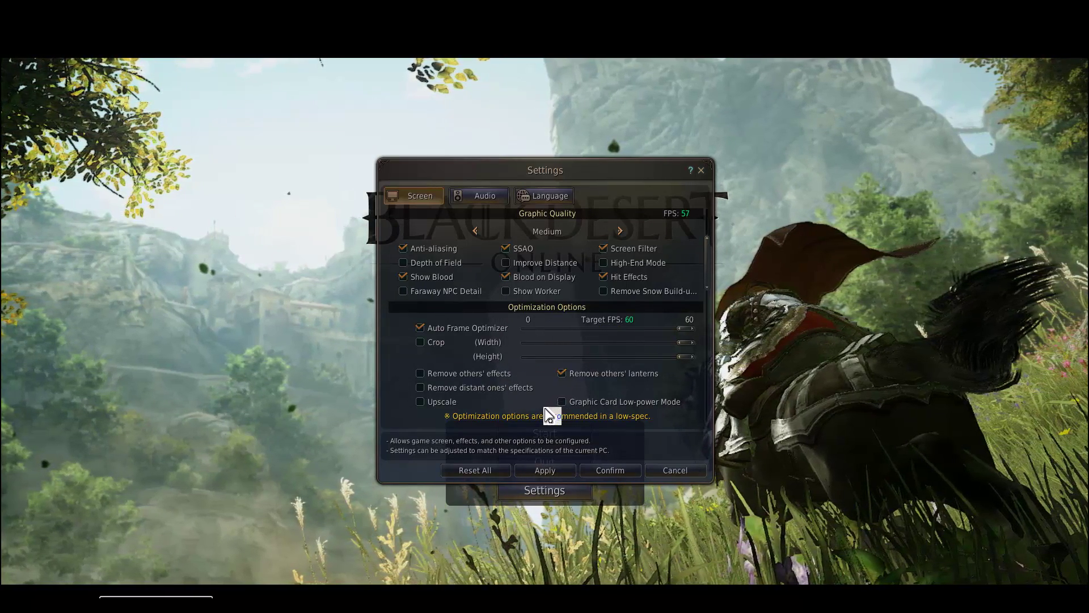
pyautogui.scroll(-5, 578, 370)
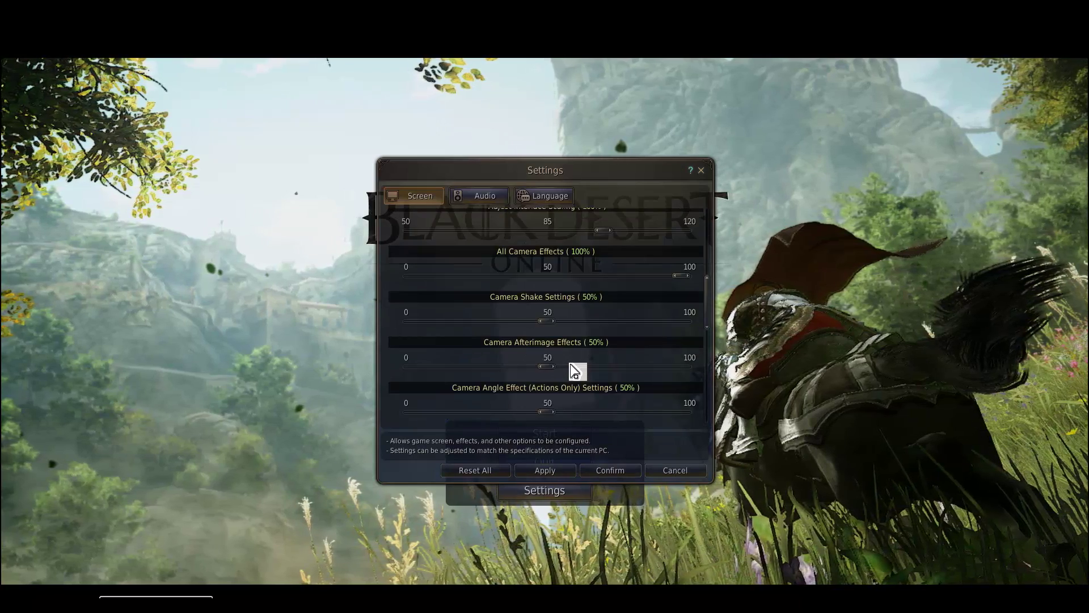
pyautogui.scroll(5, 578, 369)
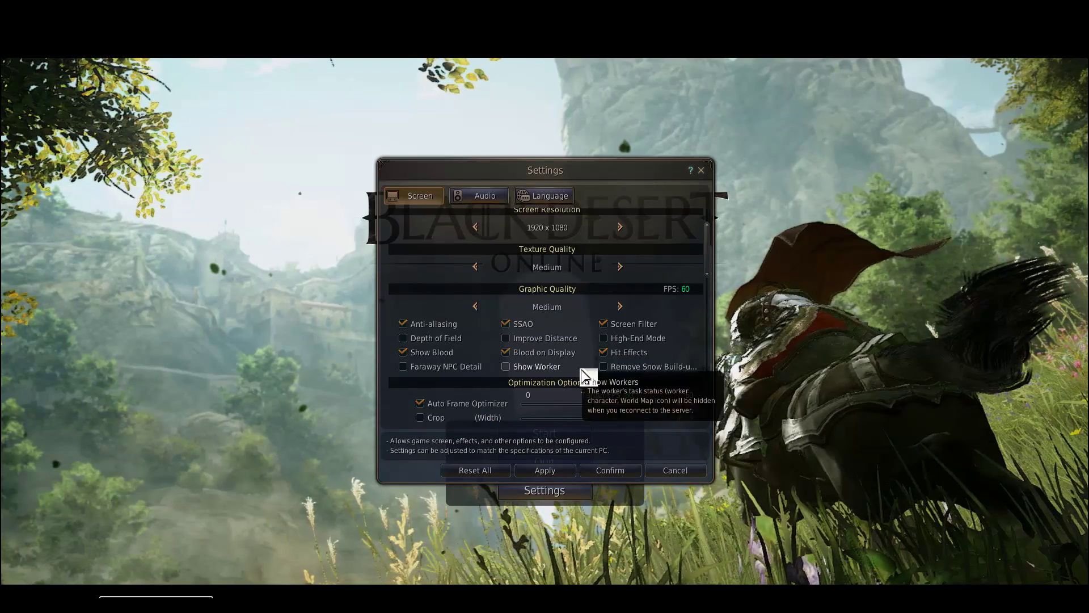
# Confirm the Settings window to save the display settings
pyautogui.click(612, 470)
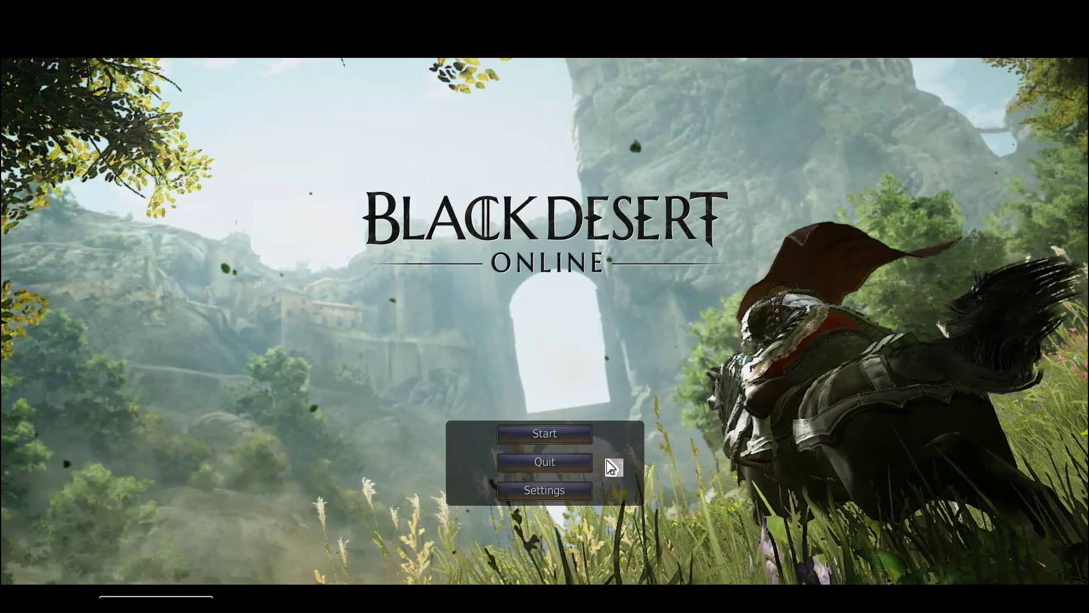